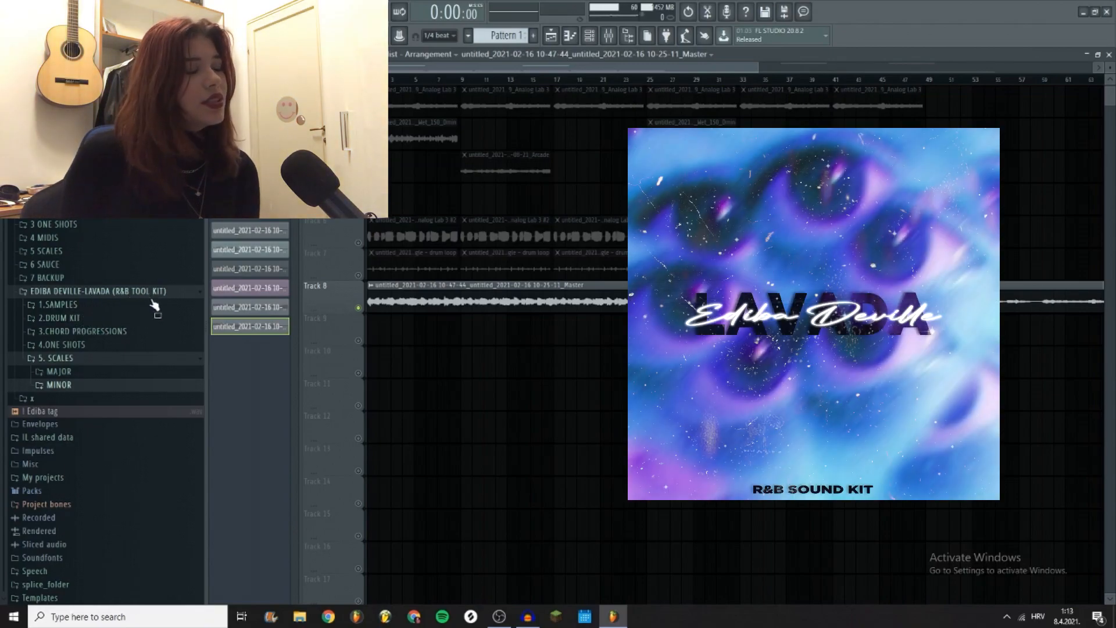
- Browse the EDIBA DEVILLE-LAVADA kit's samples, drum kit, chord progressions and one shots folders
{"action": "left_click", "coordinate": [111, 308]}
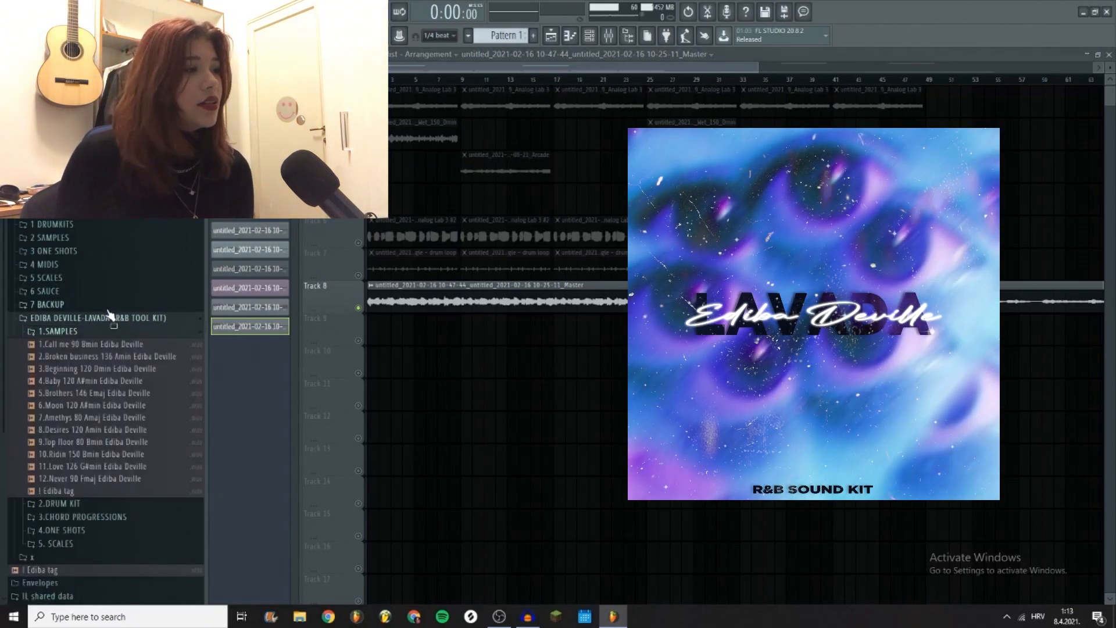
{"action": "scroll", "coordinate": [109, 314], "scroll_direction": "down", "scroll_amount": 5}
{"action": "left_click", "coordinate": [87, 354]}
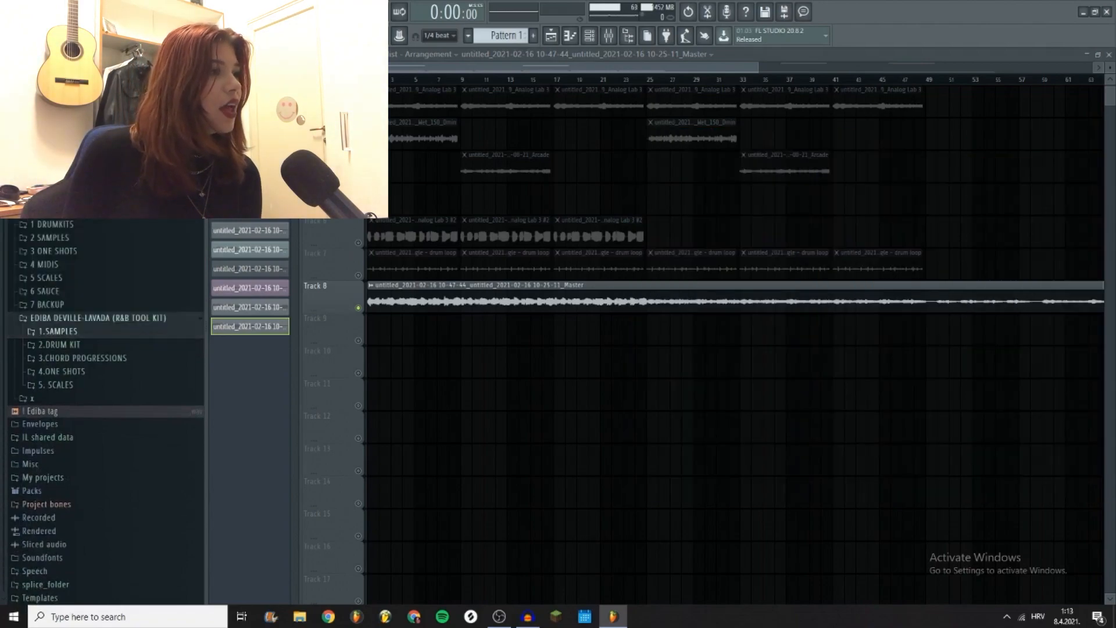
{"action": "left_click", "coordinate": [90, 360]}
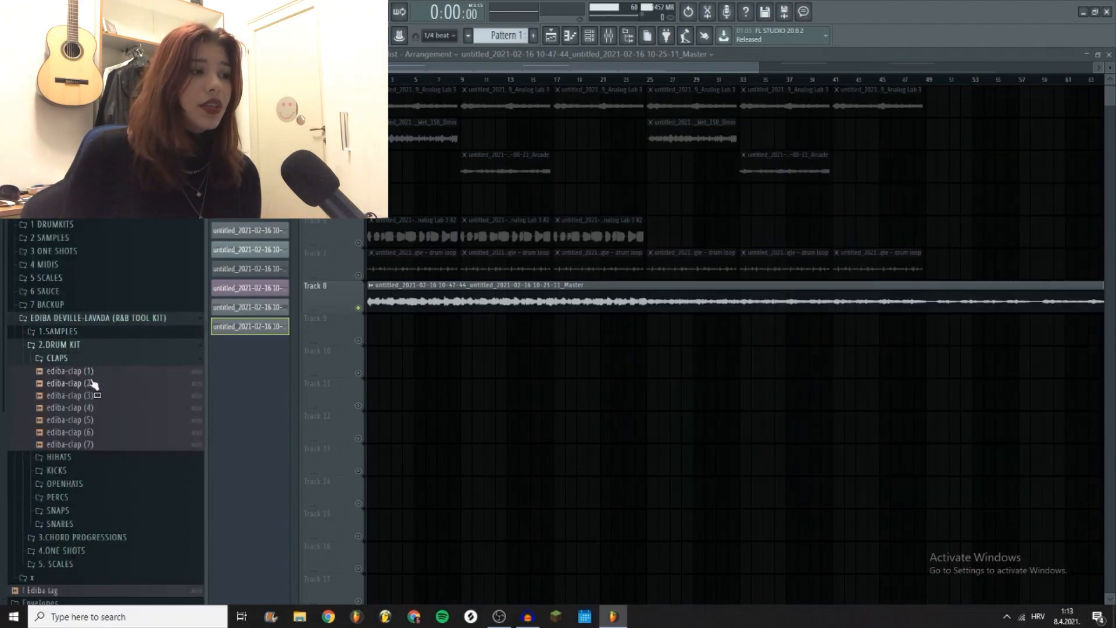
{"action": "left_click", "coordinate": [91, 362]}
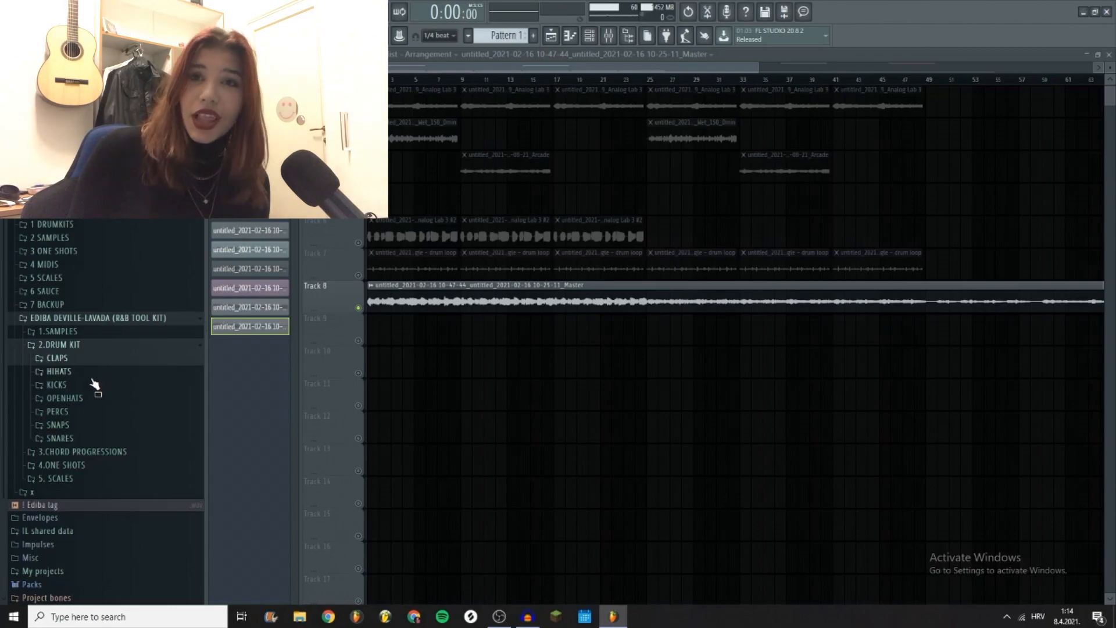
{"action": "scroll", "coordinate": [93, 381], "scroll_direction": "down", "scroll_amount": 2}
{"action": "left_click", "coordinate": [83, 380]}
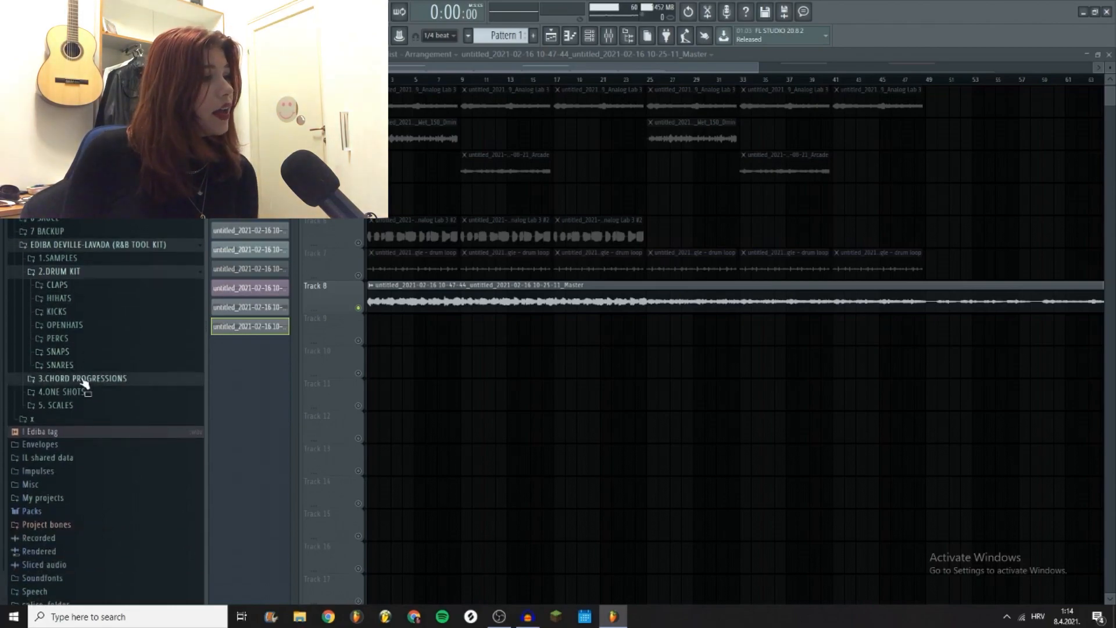
{"action": "scroll", "coordinate": [97, 440], "scroll_direction": "down", "scroll_amount": 6}
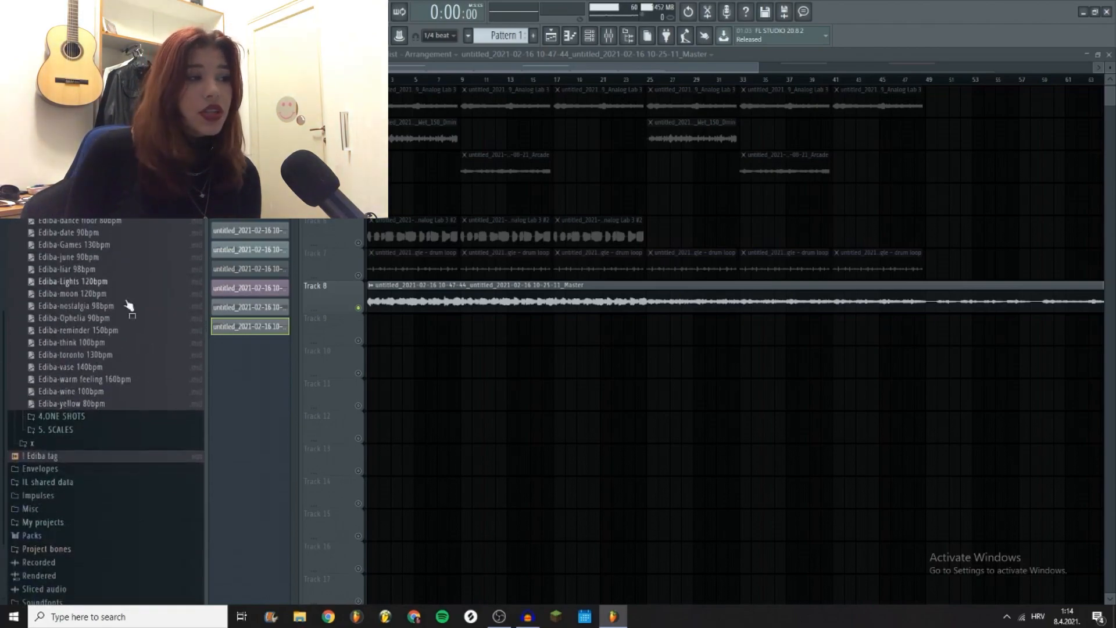
{"action": "left_click", "coordinate": [85, 418]}
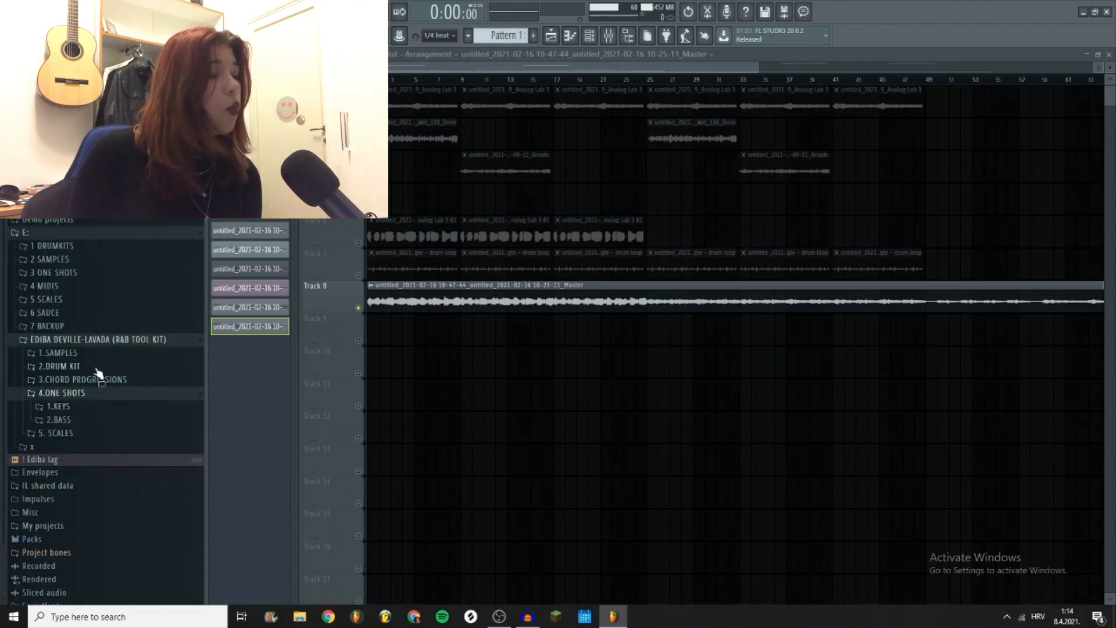
{"action": "scroll", "coordinate": [96, 392], "scroll_direction": "down", "scroll_amount": 3}
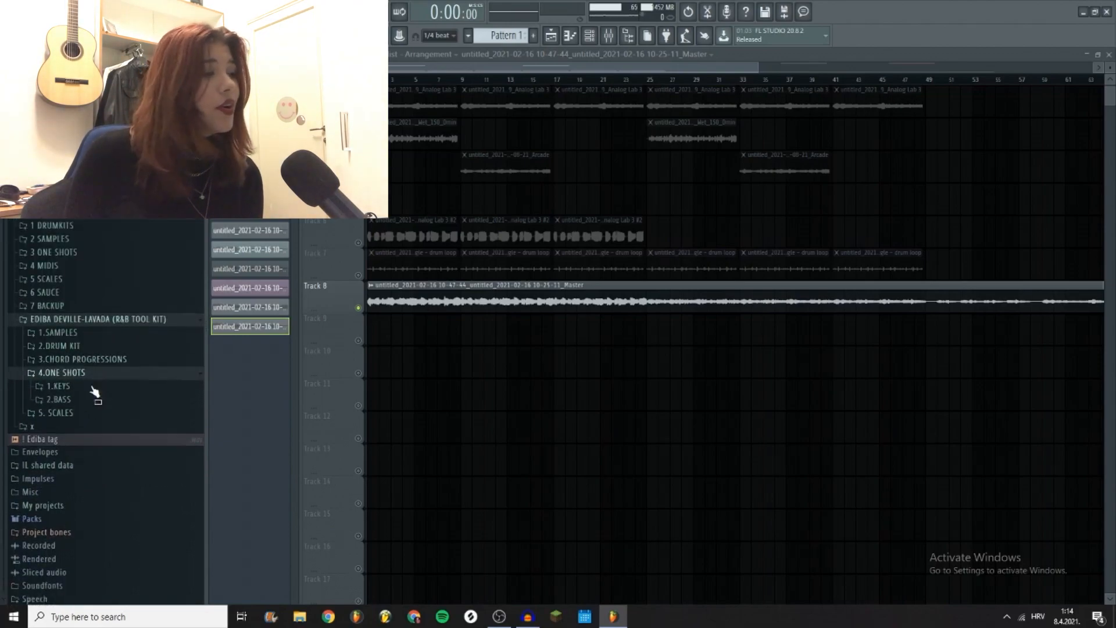
{"action": "left_click", "coordinate": [88, 388]}
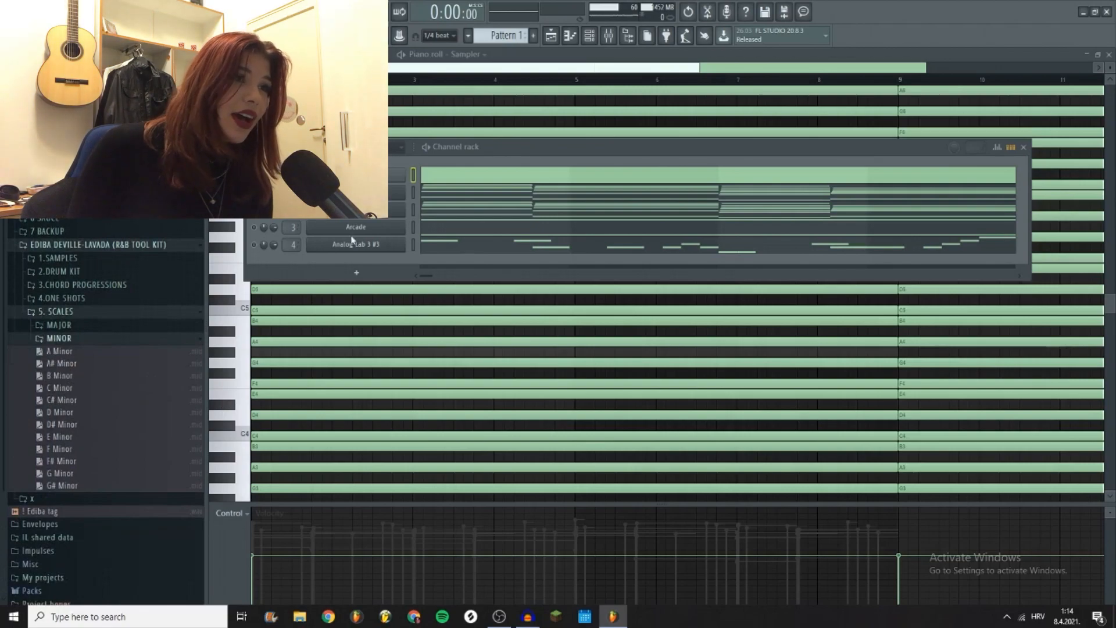
- Load the A Minor scale MIDI file onto the Sampler channel and show it in the piano roll
{"action": "left_click_drag", "start_coordinate": [161, 345], "coordinate": [366, 176]}
{"action": "left_click", "coordinate": [445, 181]}
{"action": "left_click", "coordinate": [445, 181]}
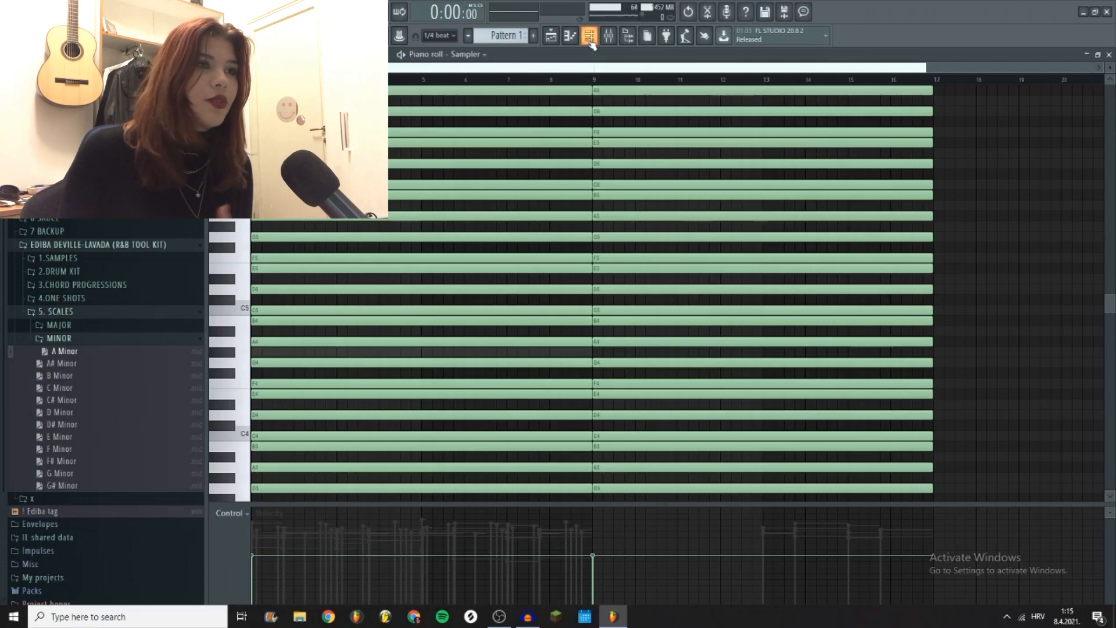
- Show the Xpand!2 chords in the piano roll and look through the available scale stamps
{"action": "key", "text": "F6"}
{"action": "left_click", "coordinate": [451, 203]}
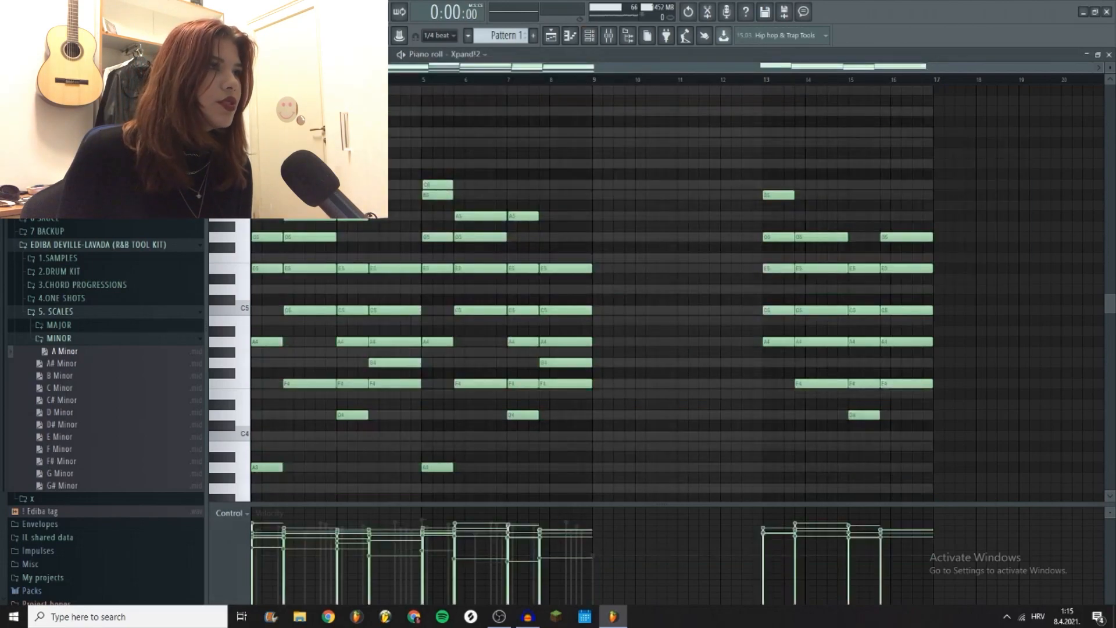
{"action": "left_click", "coordinate": [215, 54]}
{"action": "mouse_move", "coordinate": [233, 99]}
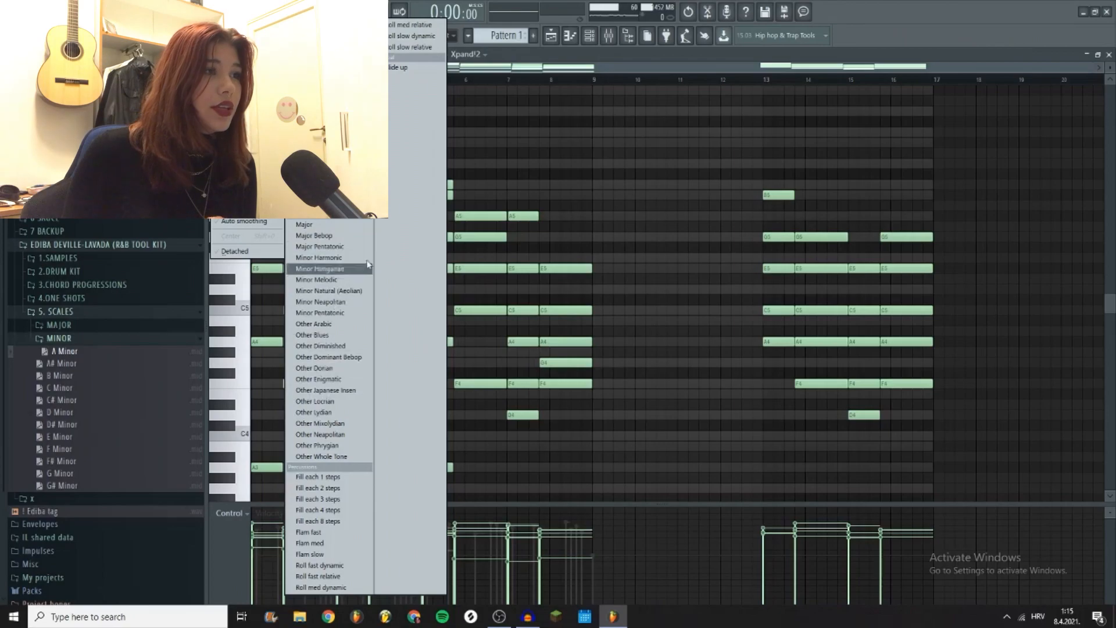
{"action": "mouse_move", "coordinate": [240, 123]}
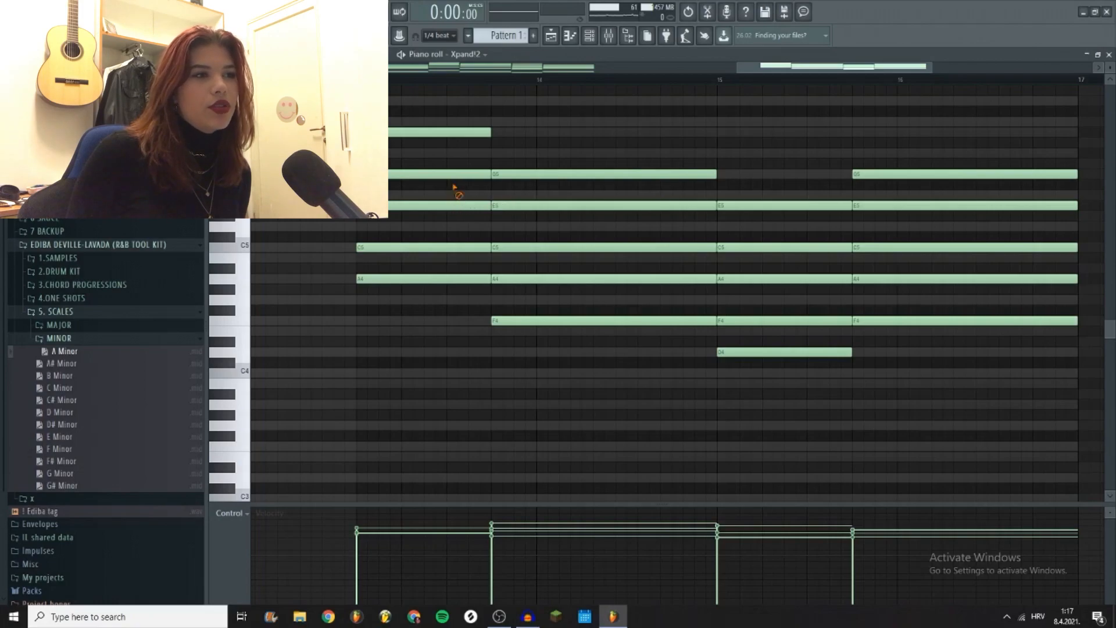
- Remove the B5 note from the bar 13 chord and redraw it aligned with the chord's start
{"action": "right_click", "coordinate": [455, 132]}
{"action": "right_click", "coordinate": [454, 174]}
{"action": "scroll", "coordinate": [433, 298], "scroll_direction": "up", "scroll_amount": 1}
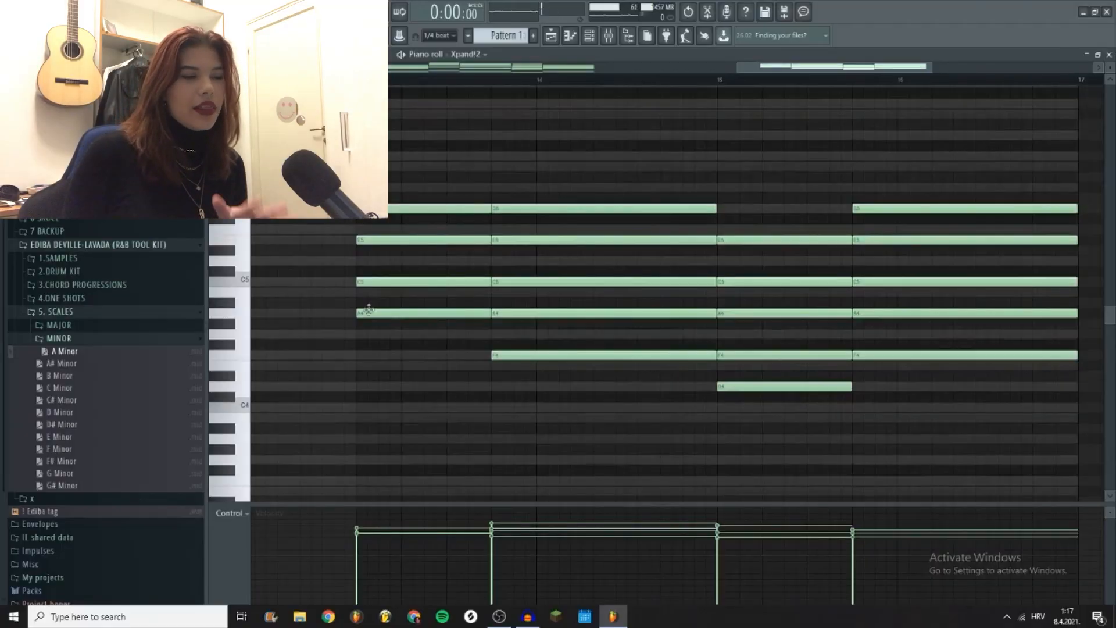
{"action": "left_click", "coordinate": [352, 167]}
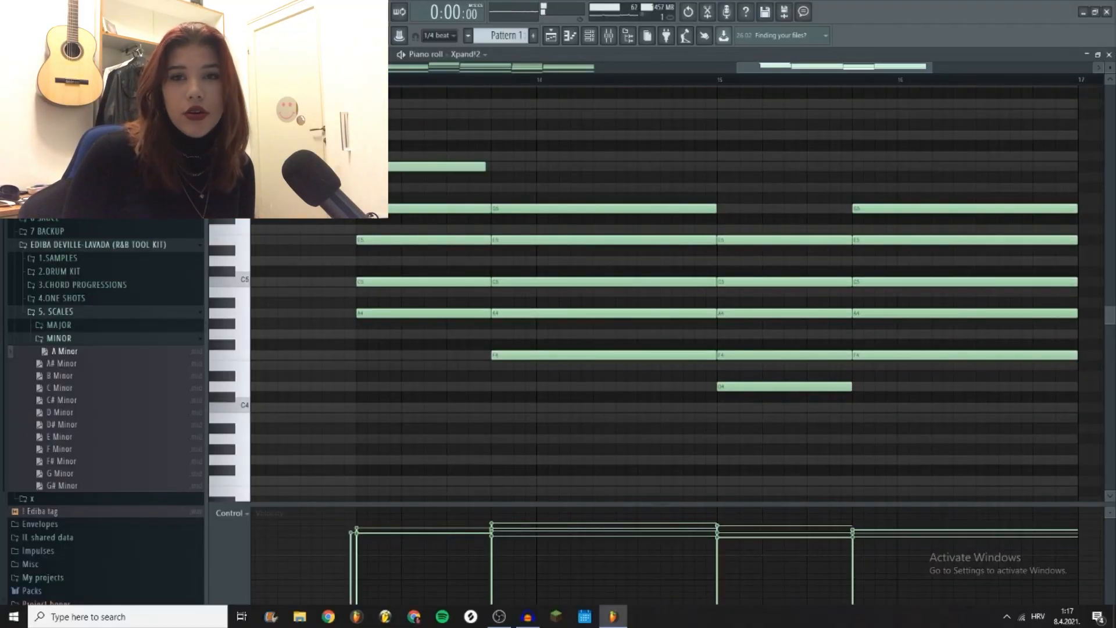
{"action": "left_click_drag", "start_coordinate": [354, 167], "coordinate": [361, 167]}
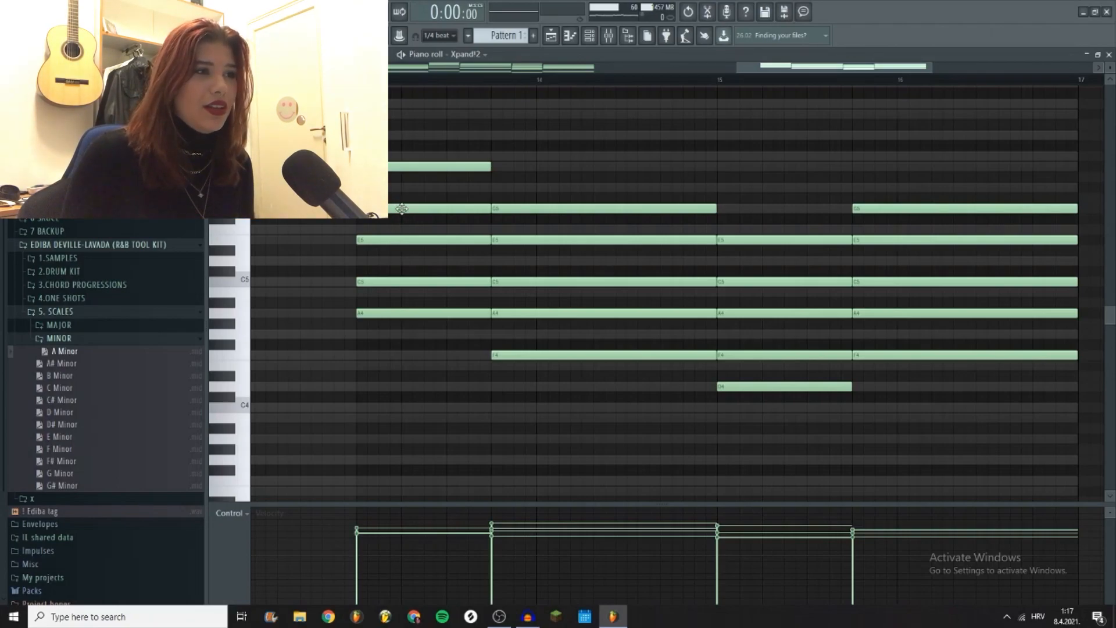
- Play back the four Xpand!2 chords starting at bar 13
{"action": "key", "text": "space"}
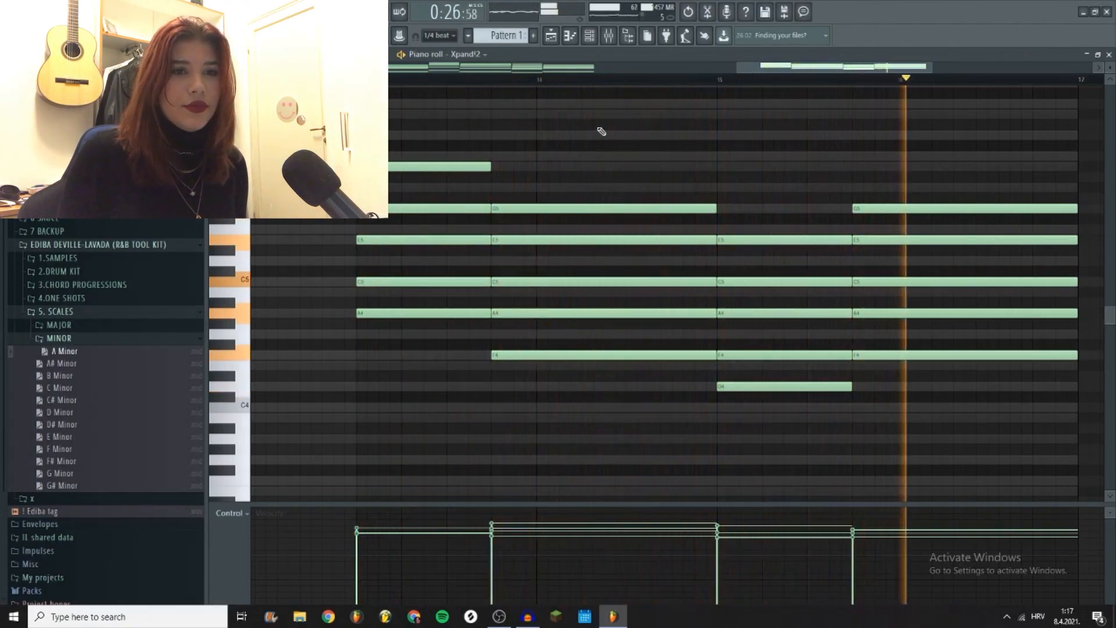
{"action": "key", "text": "space"}
- Move the second chord's A4 and the fourth chord's C5 up one octave and play the inverted chords
{"action": "scroll", "coordinate": [531, 306], "scroll_direction": "down", "scroll_amount": 2}
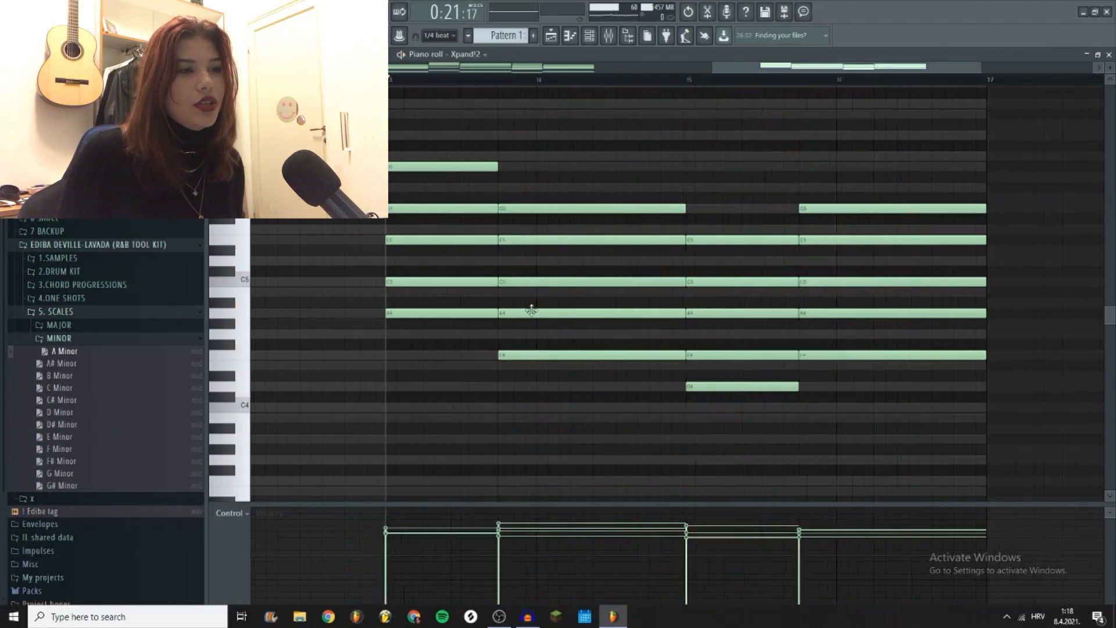
{"action": "left_click", "coordinate": [562, 314]}
{"action": "left_click", "coordinate": [801, 283], "text": "shift"}
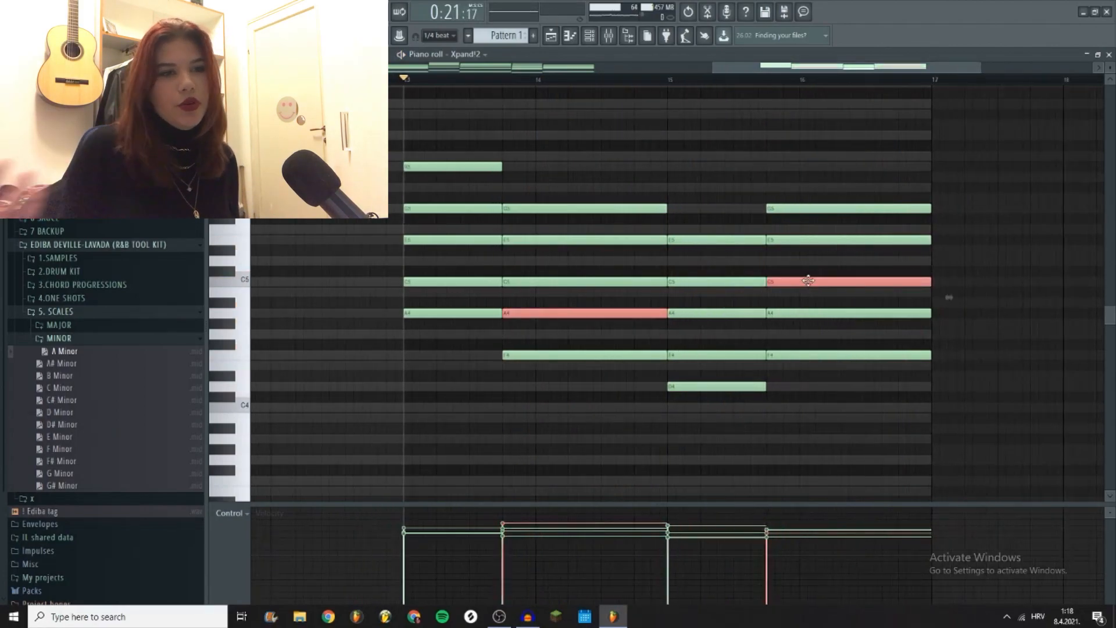
{"action": "key", "text": "ctrl+Up"}
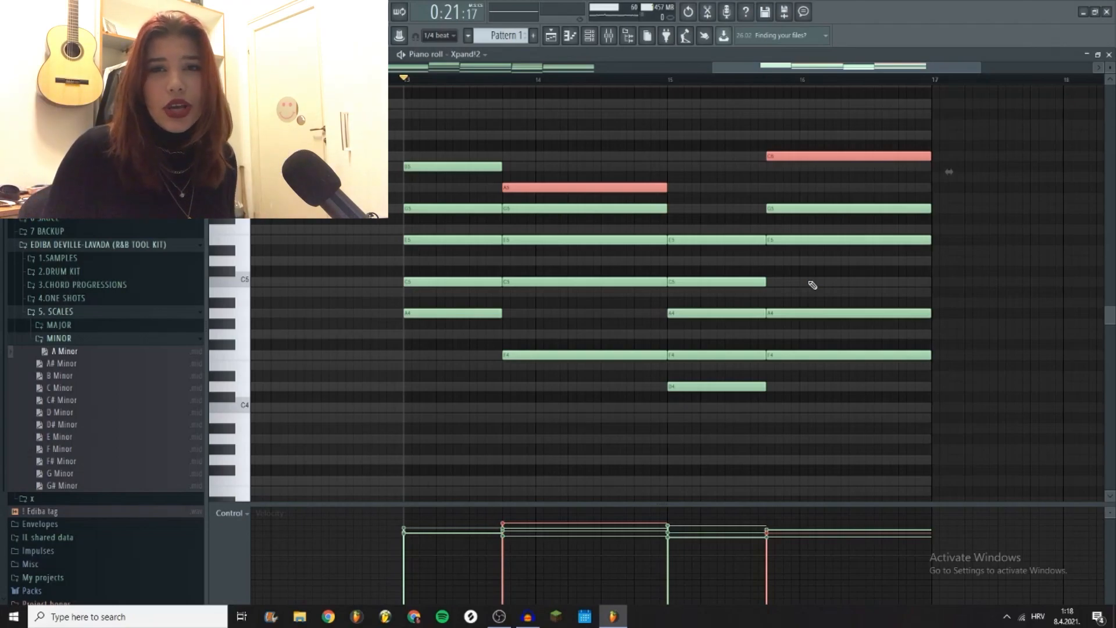
{"action": "left_click", "coordinate": [1051, 362]}
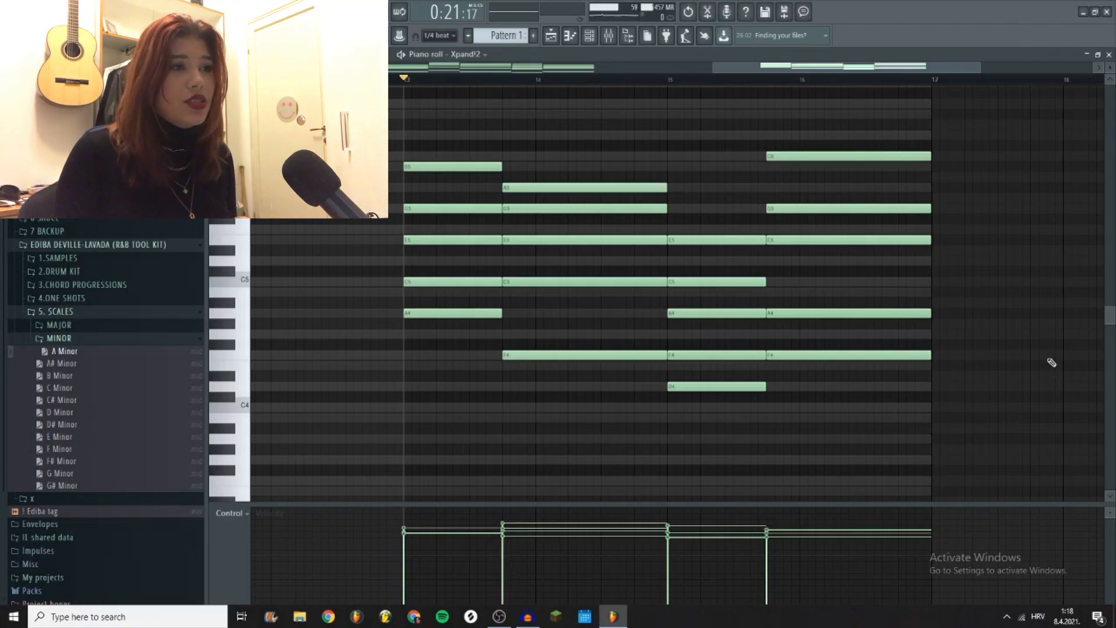
{"action": "key", "text": "space"}
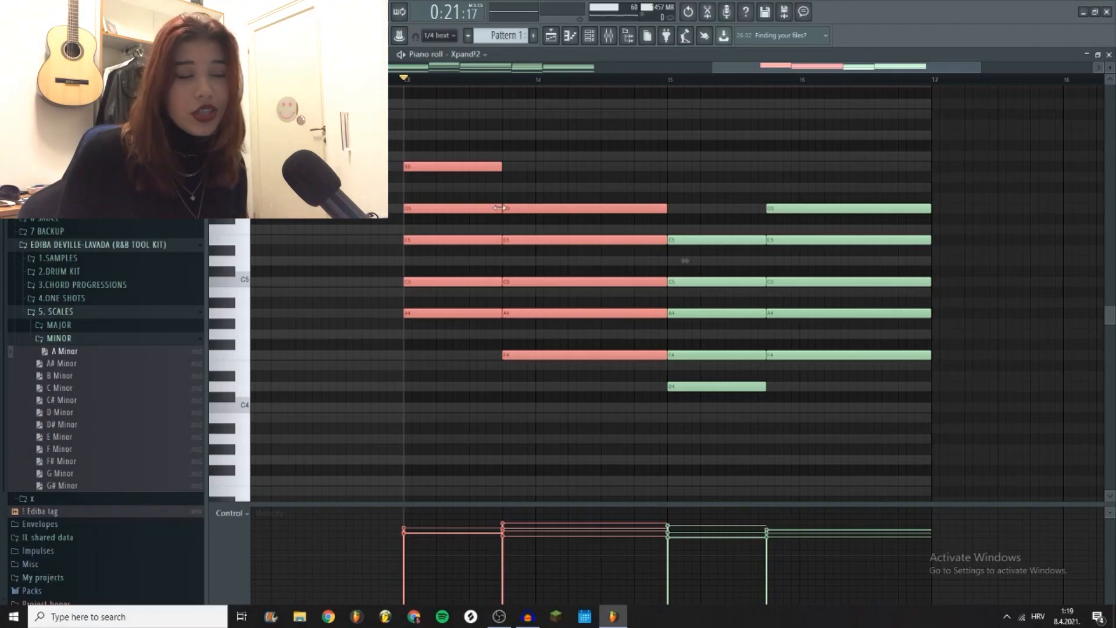
- Randomize the velocity of the Xpand!2 chord notes slightly with the piano roll randomizer
{"action": "mouse_move", "coordinate": [500, 208]}
{"action": "left_mouse_down"}
{"action": "mouse_move", "coordinate": [596, 221]}
{"action": "mouse_move", "coordinate": [493, 213]}
{"action": "mouse_move", "coordinate": [503, 211]}
{"action": "left_mouse_up"}
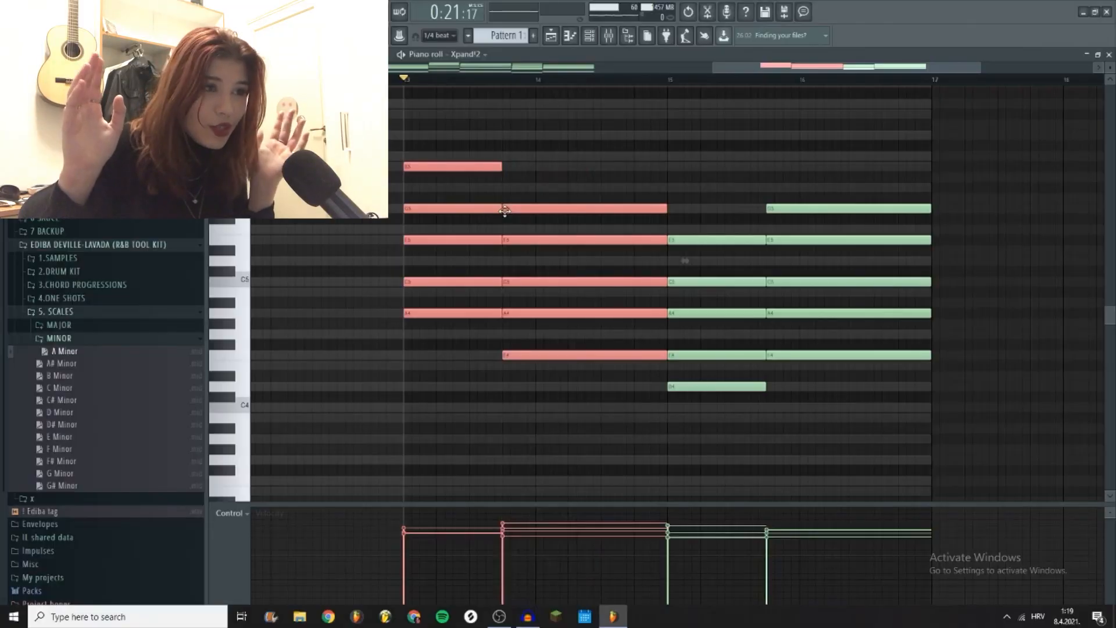
{"action": "key", "text": "alt+r"}
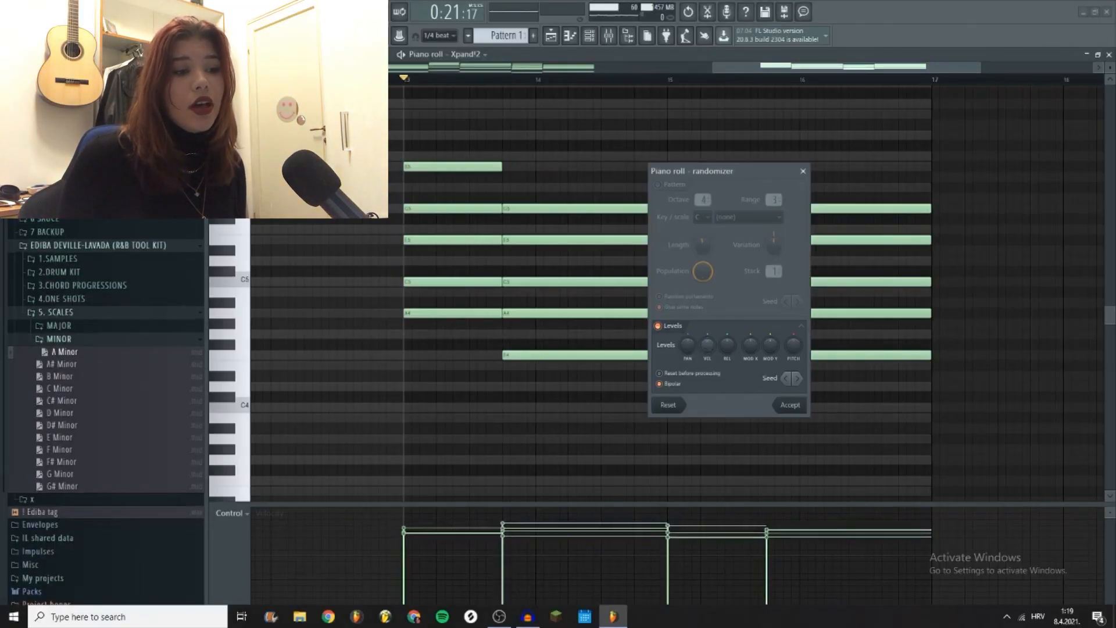
{"action": "mouse_move", "coordinate": [707, 345]}
{"action": "left_mouse_down"}
{"action": "mouse_move", "coordinate": [687, 352]}
{"action": "mouse_move", "coordinate": [707, 341]}
{"action": "left_mouse_up"}
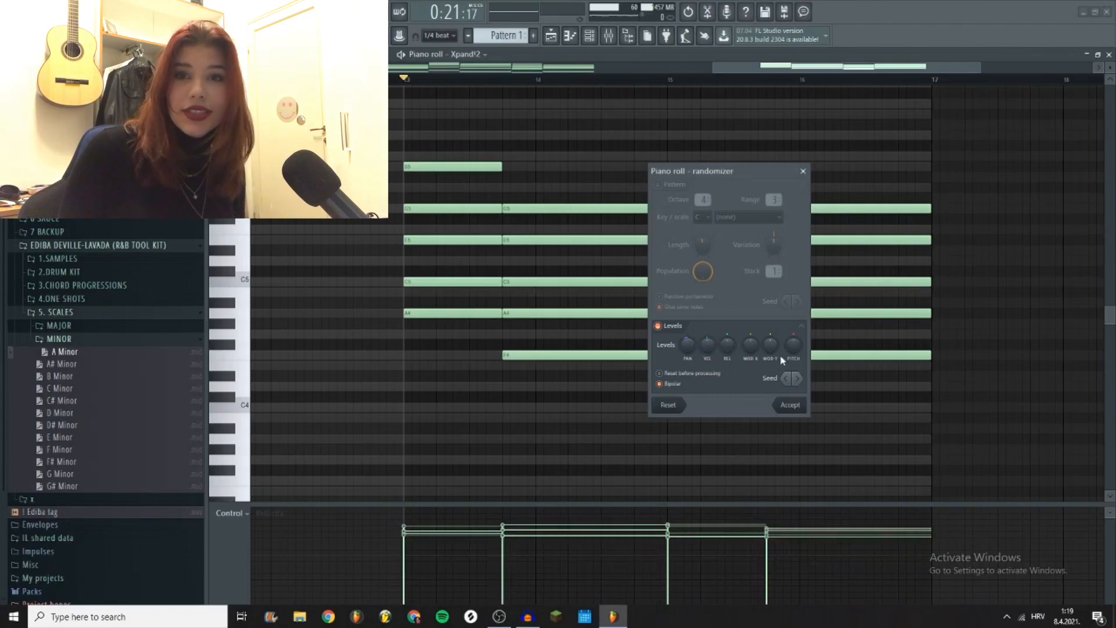
{"action": "left_click", "coordinate": [789, 405]}
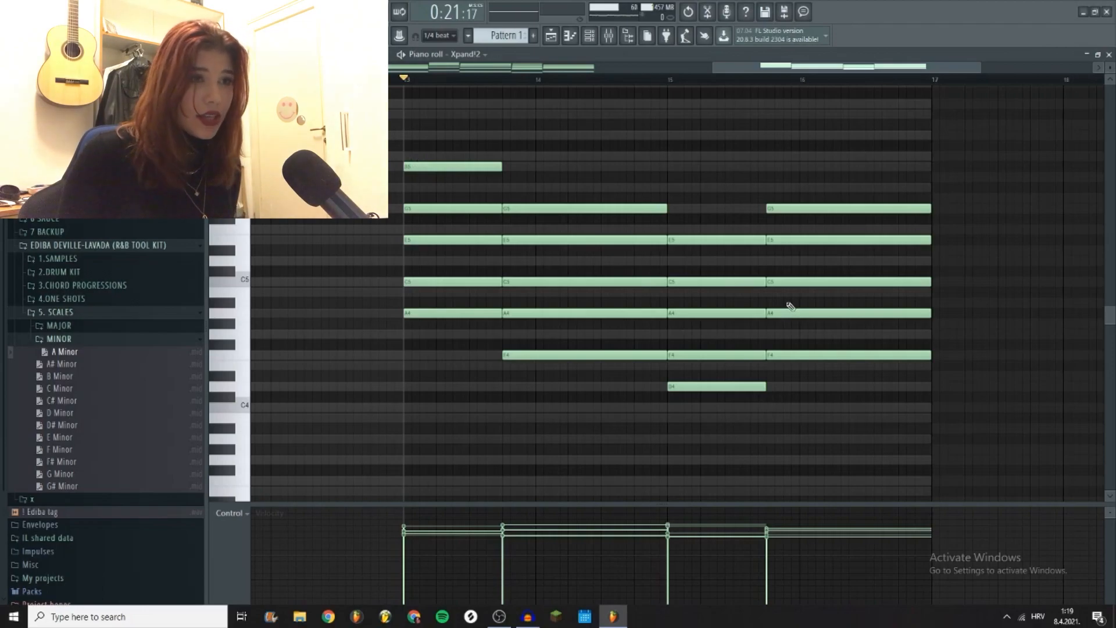
- Strum the chord notes with the strumizer, slightly offsetting their start times and varying their velocity
{"action": "key", "text": "alt+s"}
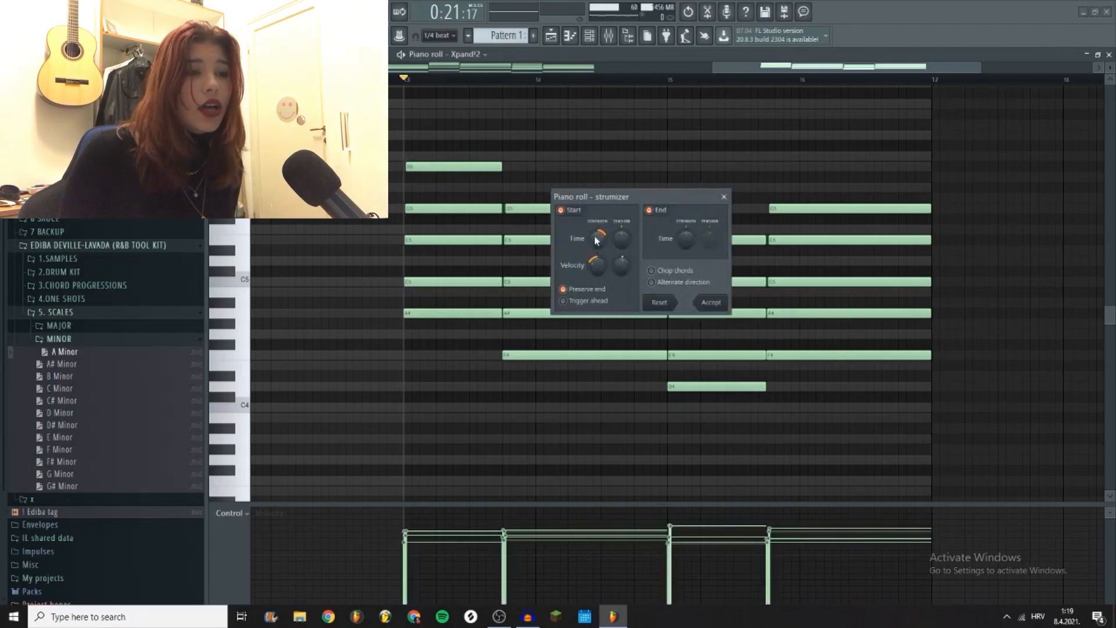
{"action": "left_click_drag", "start_coordinate": [597, 266], "coordinate": [597, 269]}
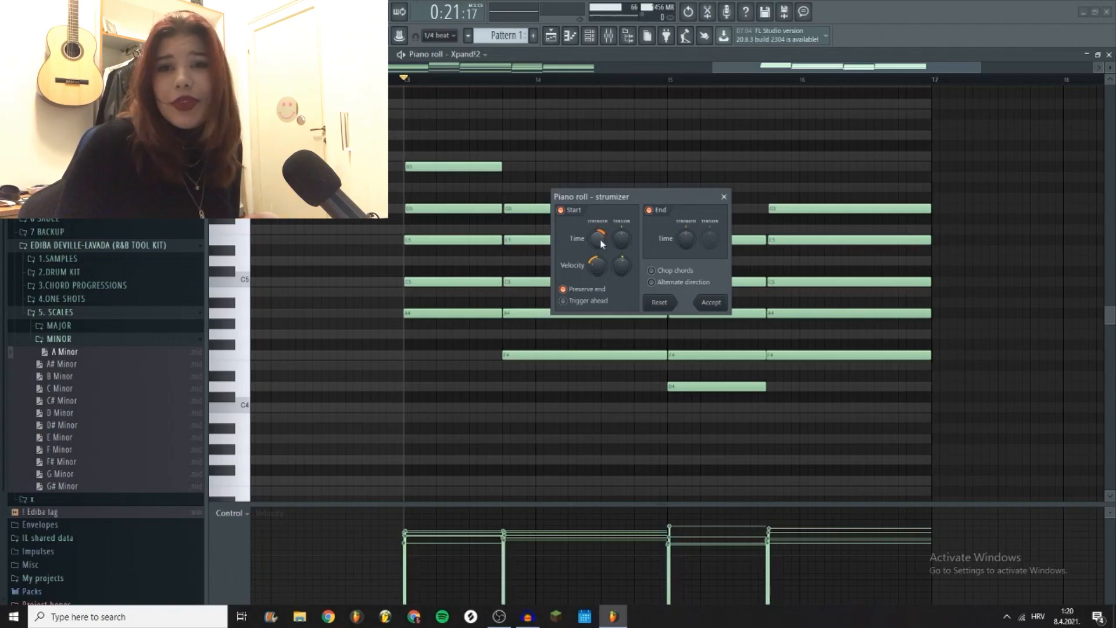
{"action": "left_click", "coordinate": [706, 303]}
- Open the mixer on the Xpand!2 track and play the chords without effects
{"action": "key", "text": "F9"}
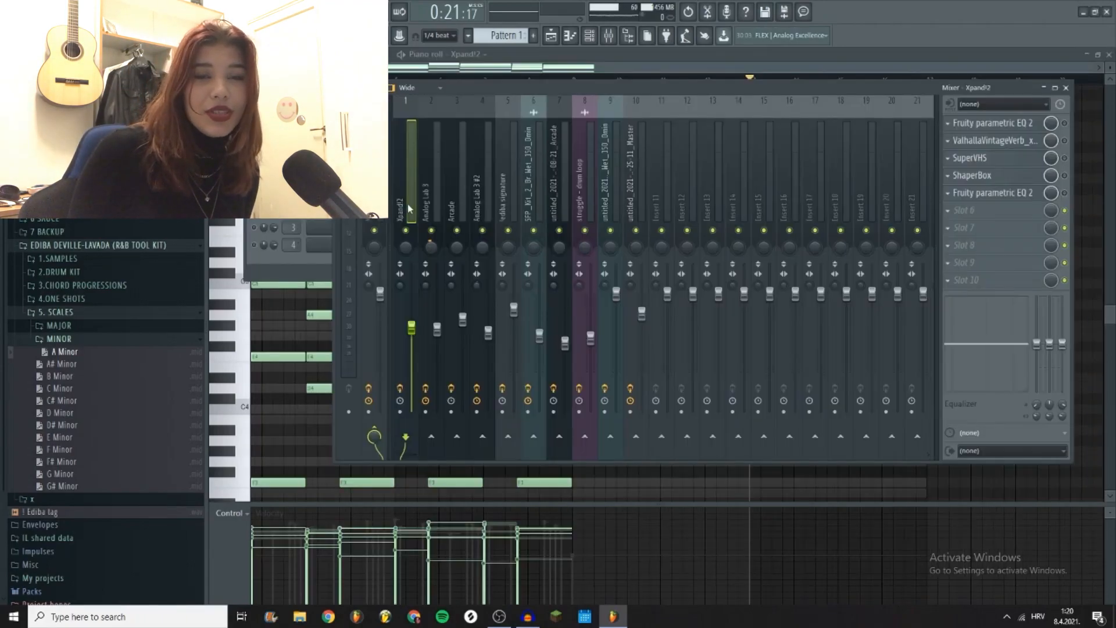
{"action": "key", "text": "space"}
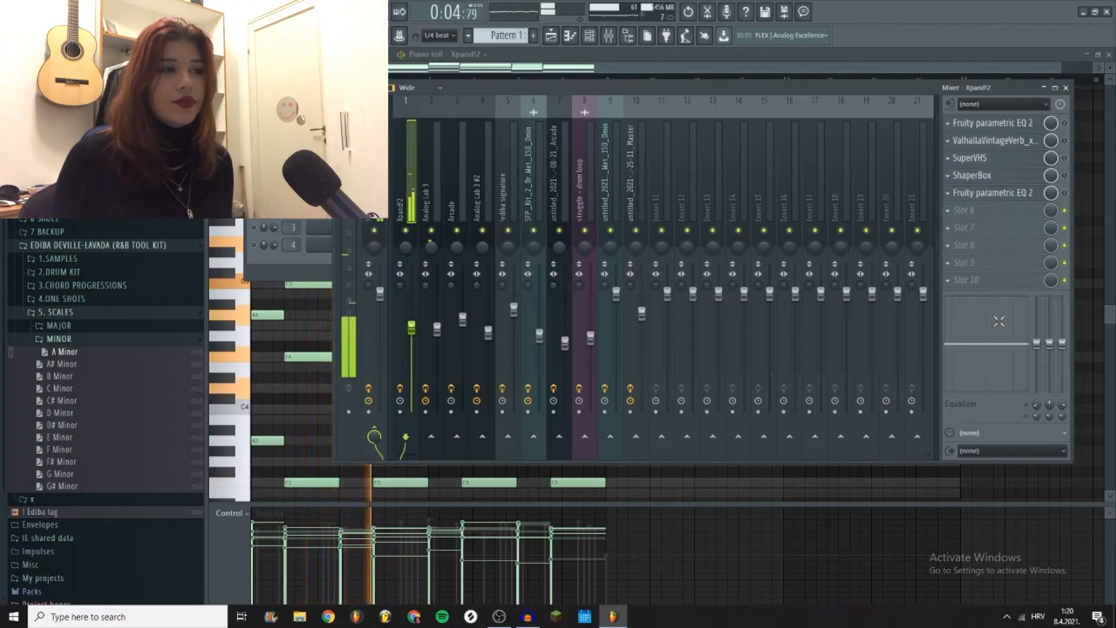
{"action": "key", "text": "space"}
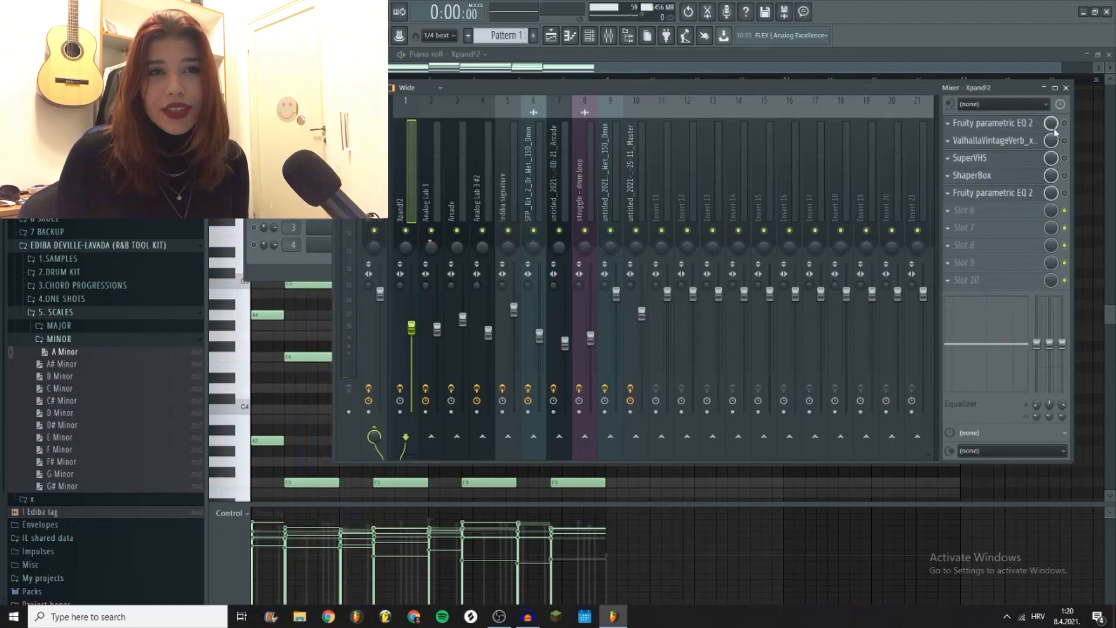
- Examine the first Fruity parametric EQ 2, ValhallaVintageVerb and SuperVHS settings on the Xpand!2 mixer track
{"action": "left_click", "coordinate": [1031, 131]}
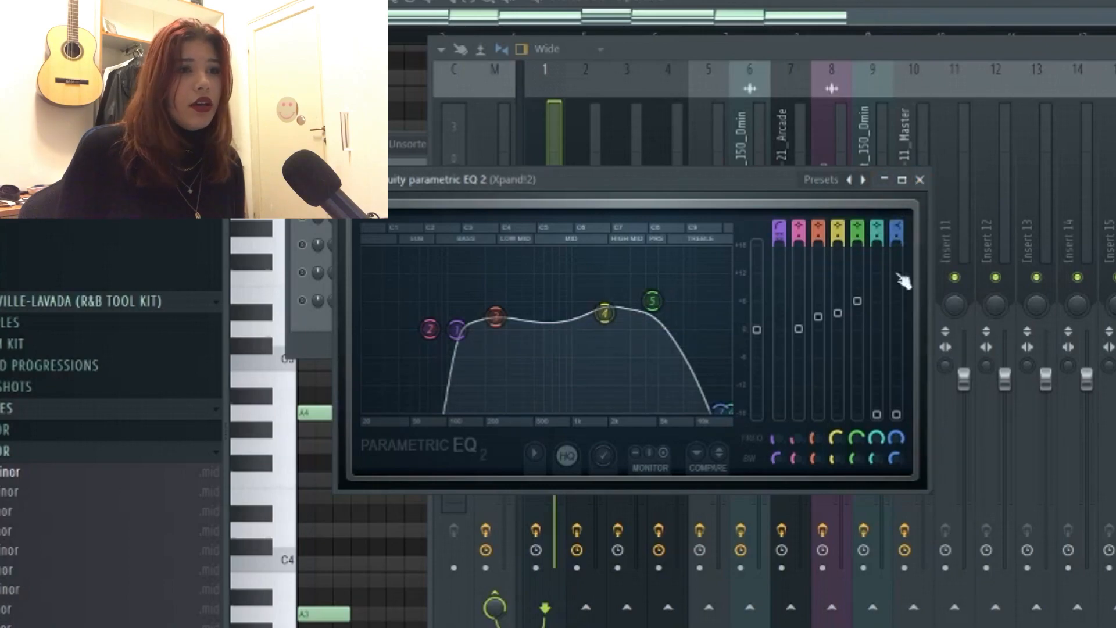
{"action": "key", "text": "space"}
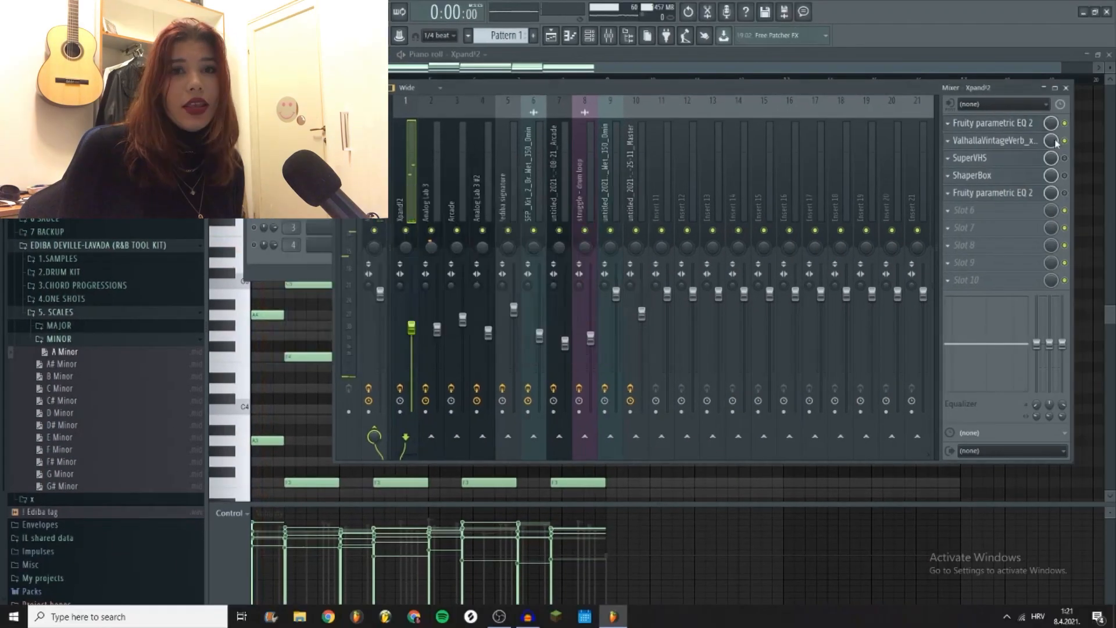
{"action": "left_click", "coordinate": [1034, 140]}
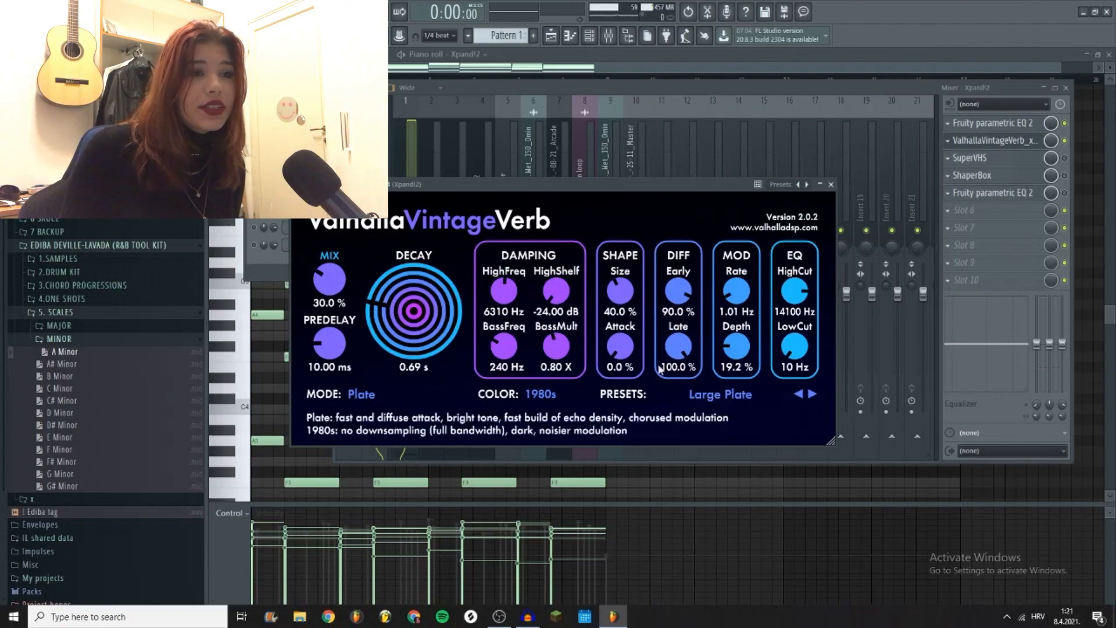
{"action": "left_click", "coordinate": [831, 184]}
{"action": "left_click", "coordinate": [969, 159]}
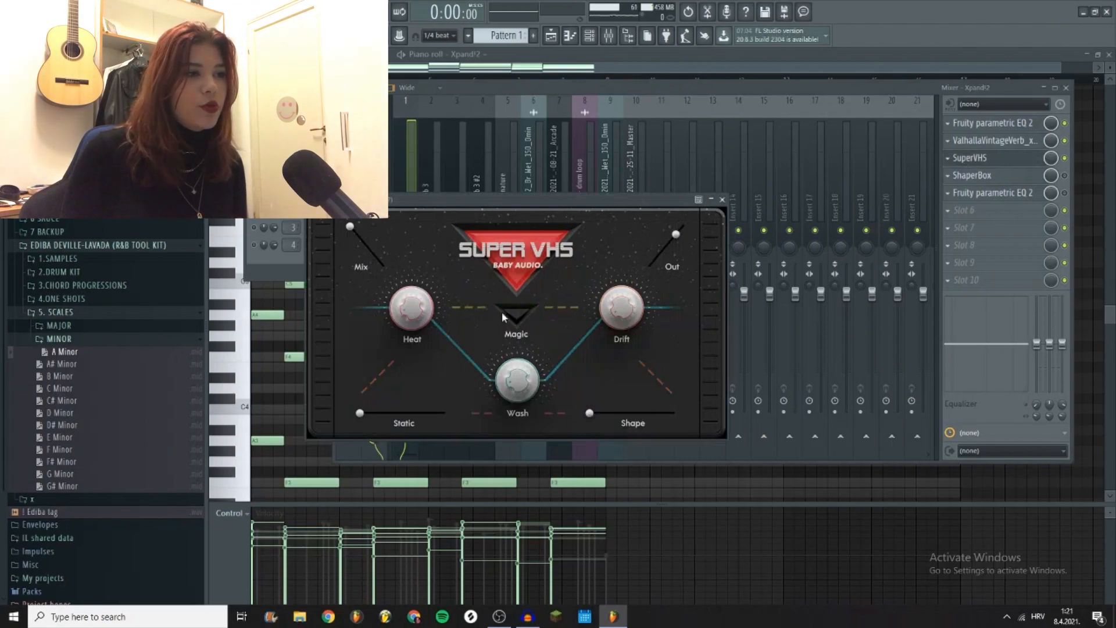
- Turn on Magic in SuperVHS while the chords play, then open ShaperBox on the Xpand!2 mixer track
{"action": "key", "text": "space"}
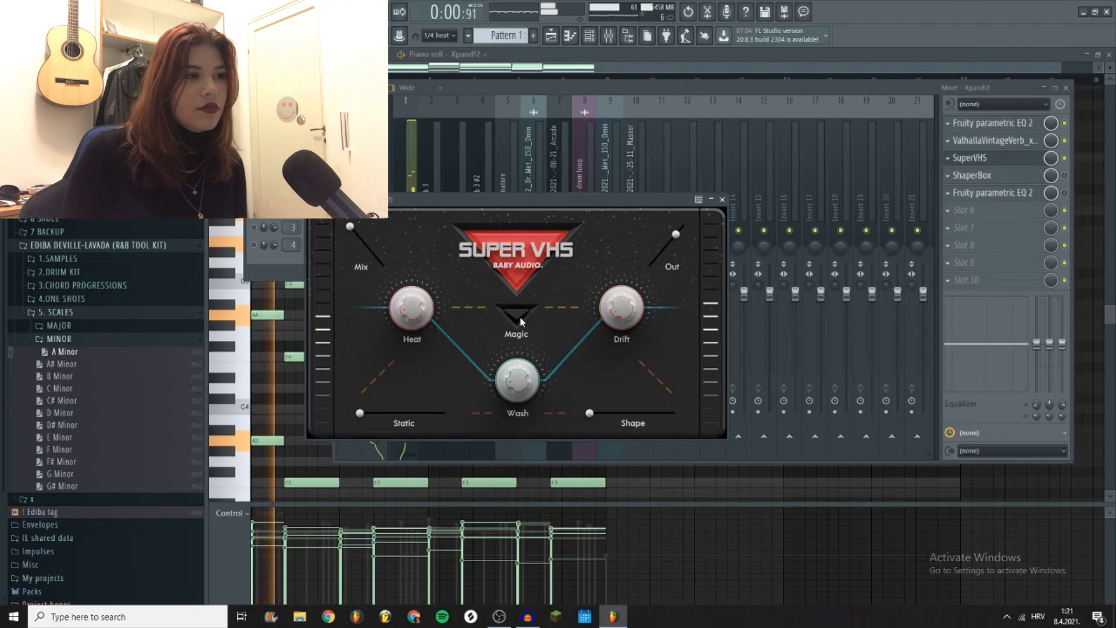
{"action": "left_click", "coordinate": [520, 316]}
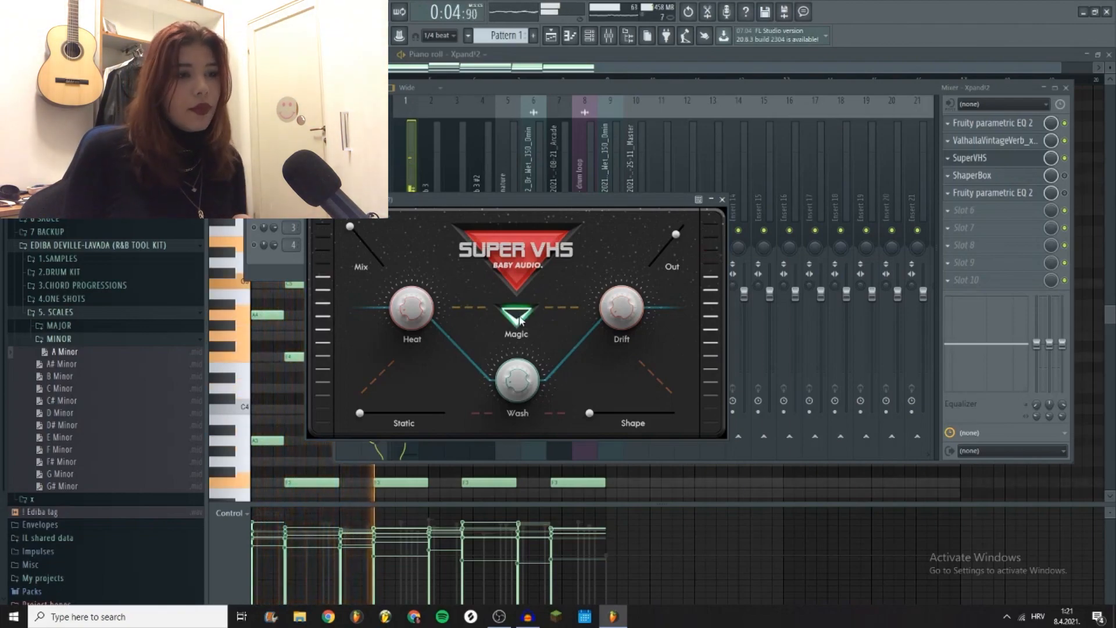
{"action": "key", "text": "space"}
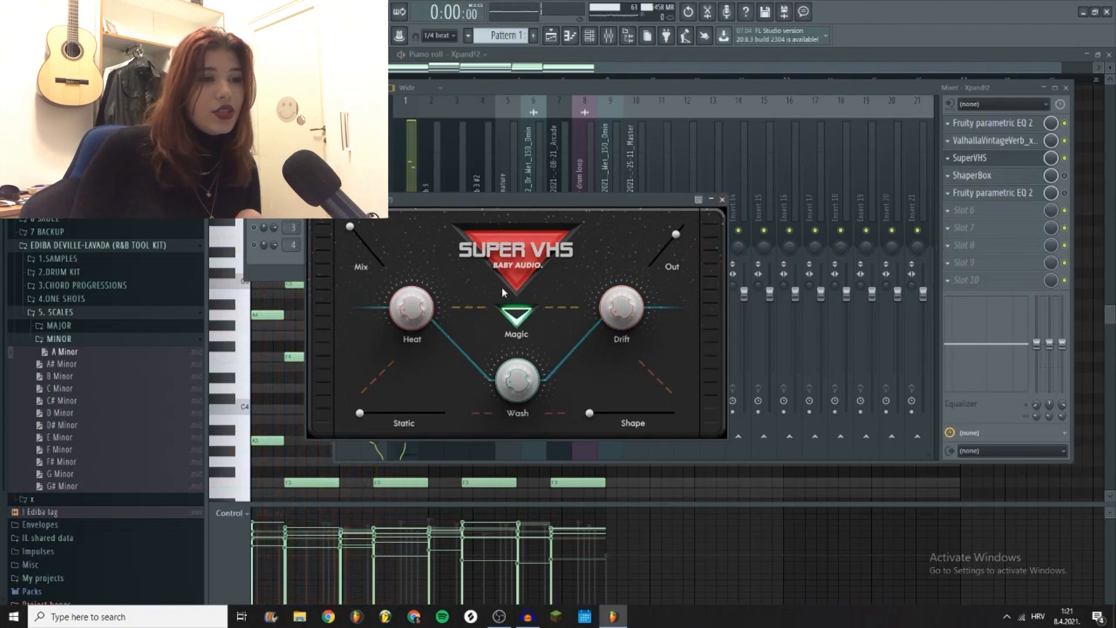
{"action": "left_click", "coordinate": [723, 199]}
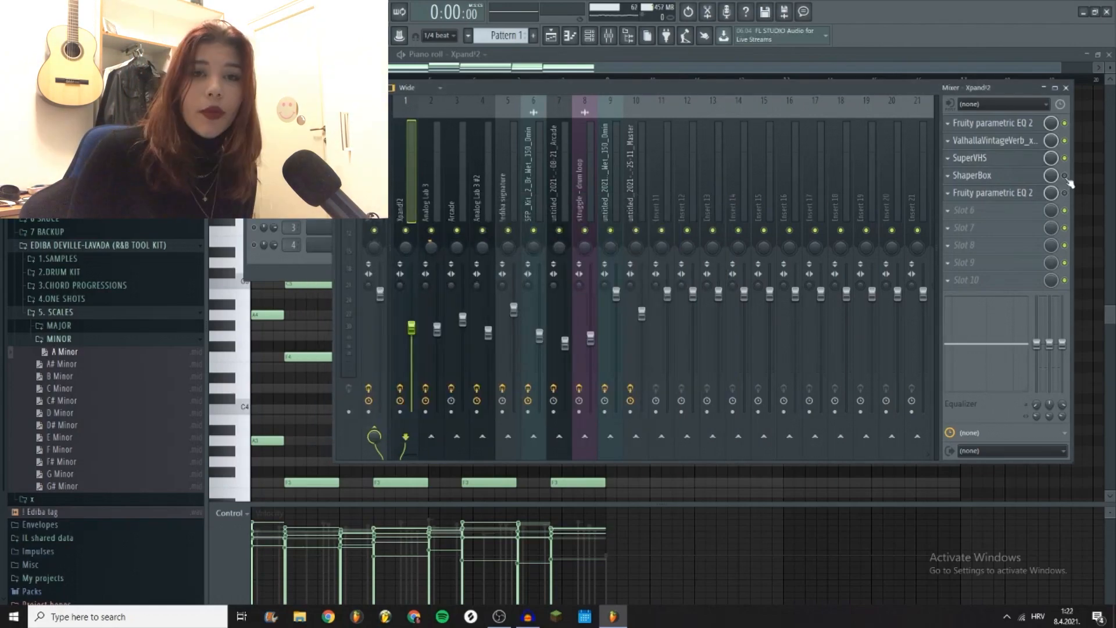
{"action": "left_click", "coordinate": [1012, 180]}
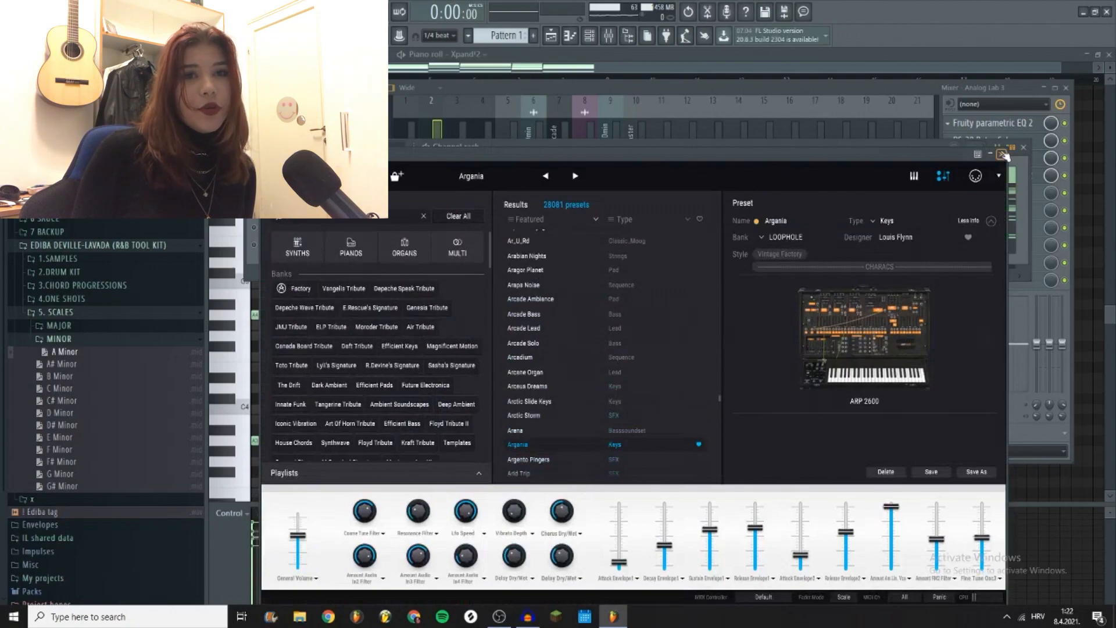
- Open the Analog Lab 3 Argania notes in the piano roll and play the part with its mixer effects bypassed
{"action": "left_click", "coordinate": [1004, 154]}
{"action": "left_click", "coordinate": [561, 229]}
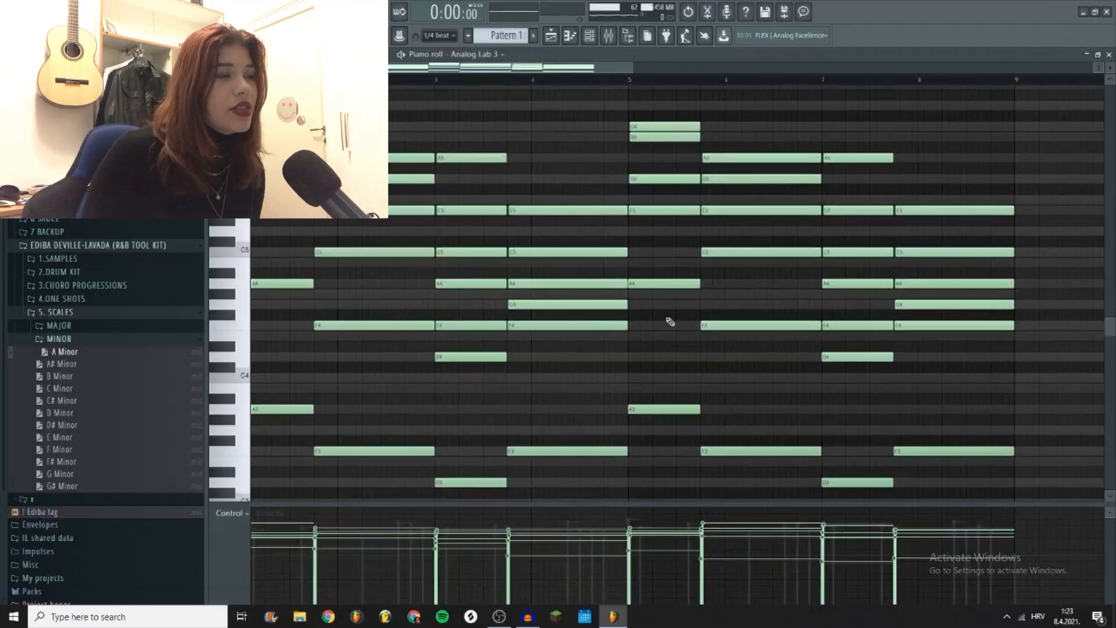
{"action": "key", "text": "space"}
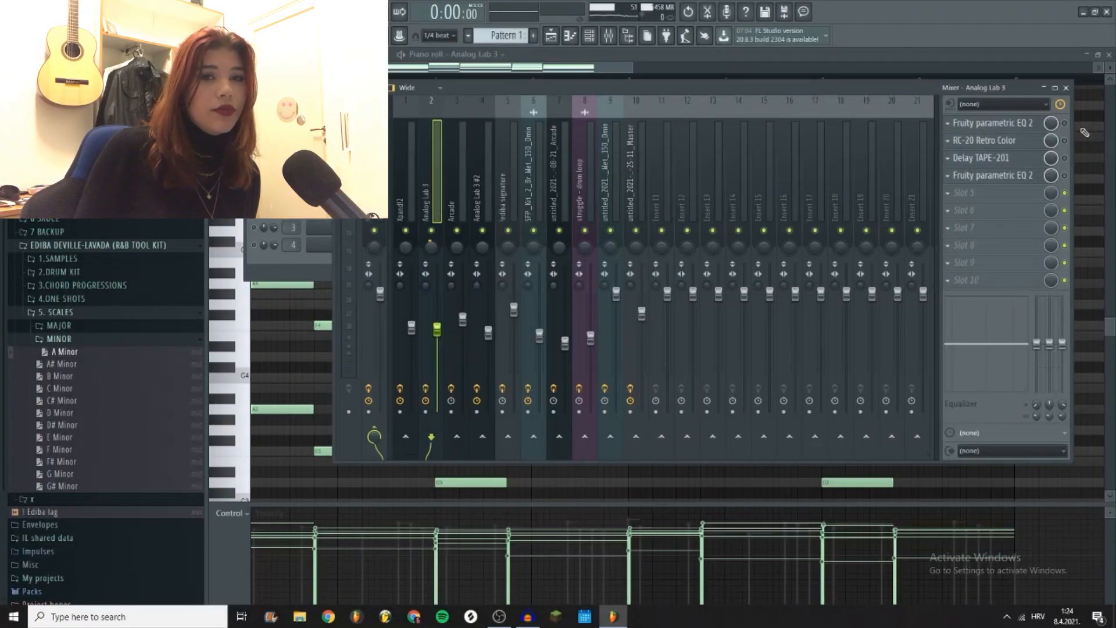
{"action": "key", "text": "space"}
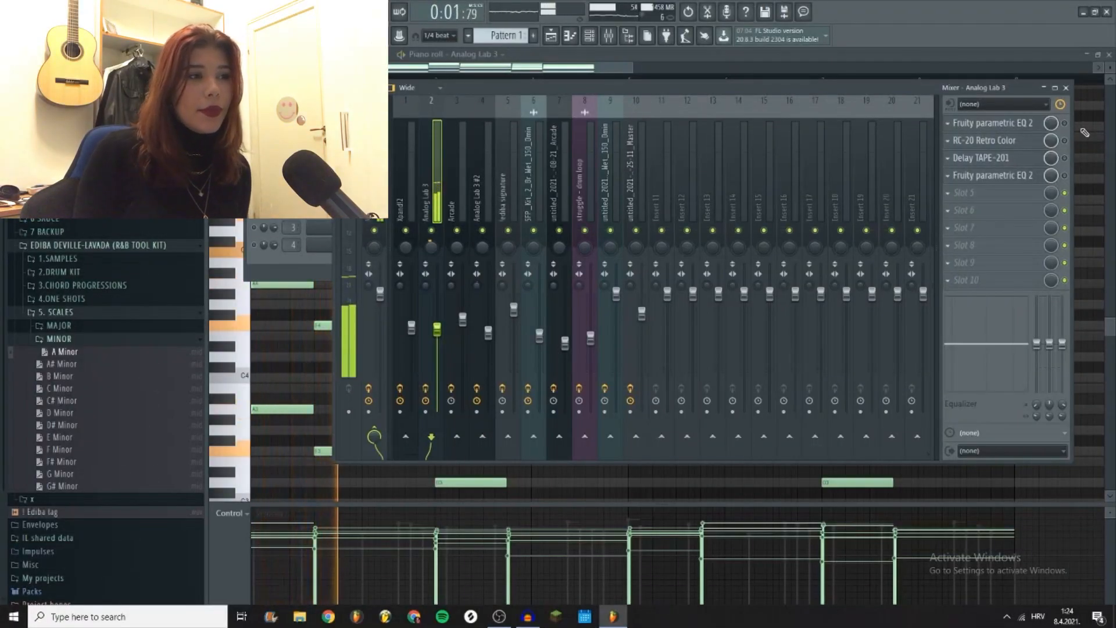
{"action": "key", "text": "space"}
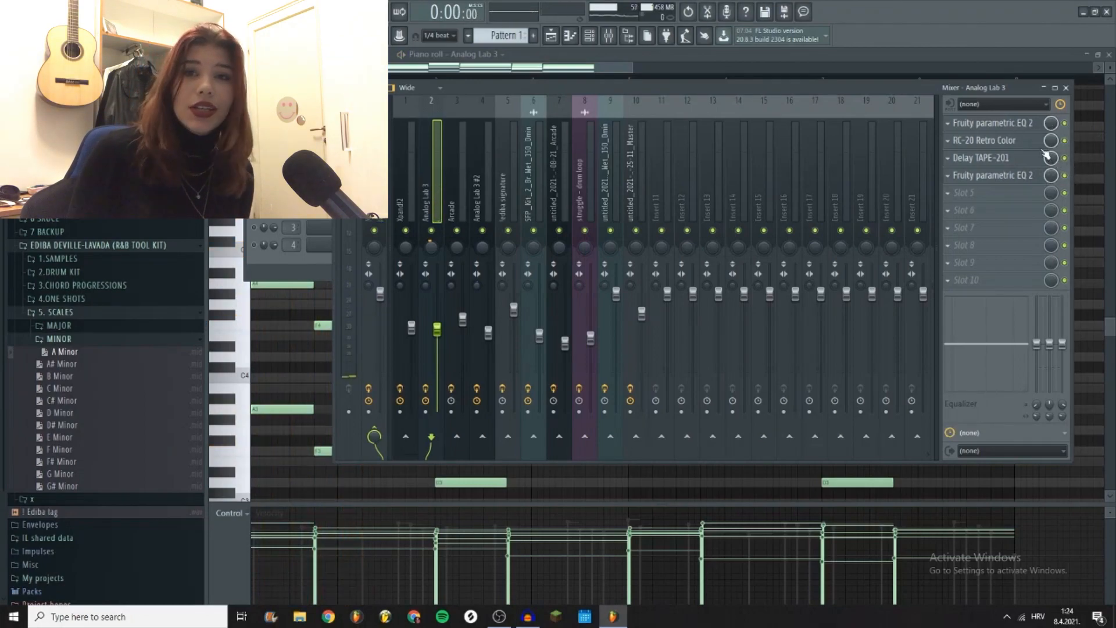
- Examine the Fruity parametric EQ 2, RC-20 Retro Color and Delay TAPE-201 settings on the Analog Lab 3 mixer track
{"action": "left_click", "coordinate": [1031, 127]}
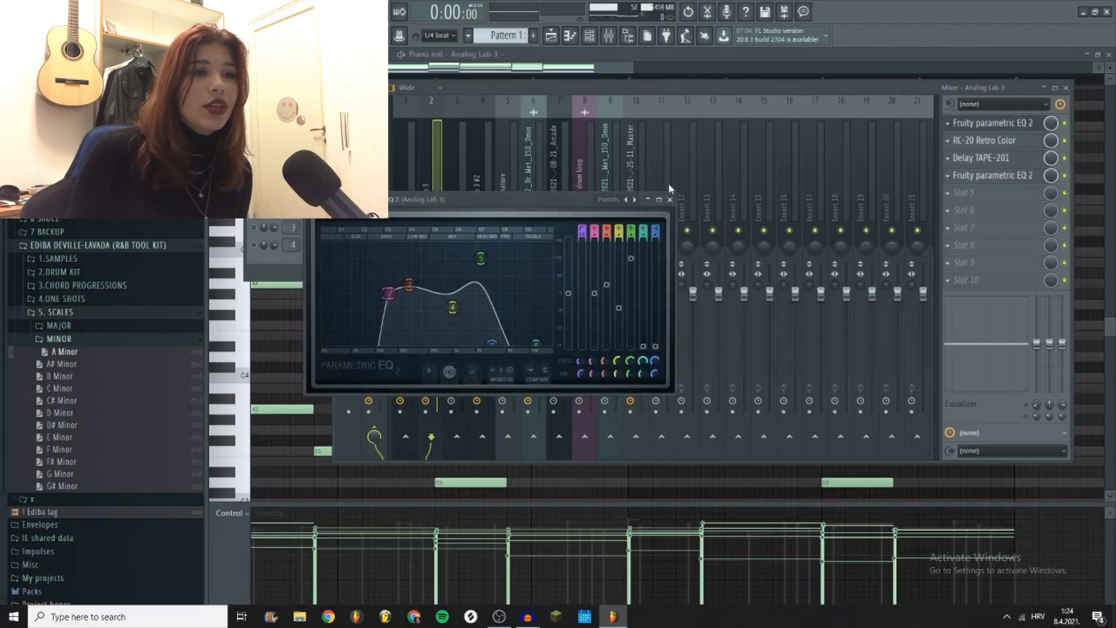
{"action": "left_click", "coordinate": [670, 198]}
{"action": "left_click", "coordinate": [984, 140]}
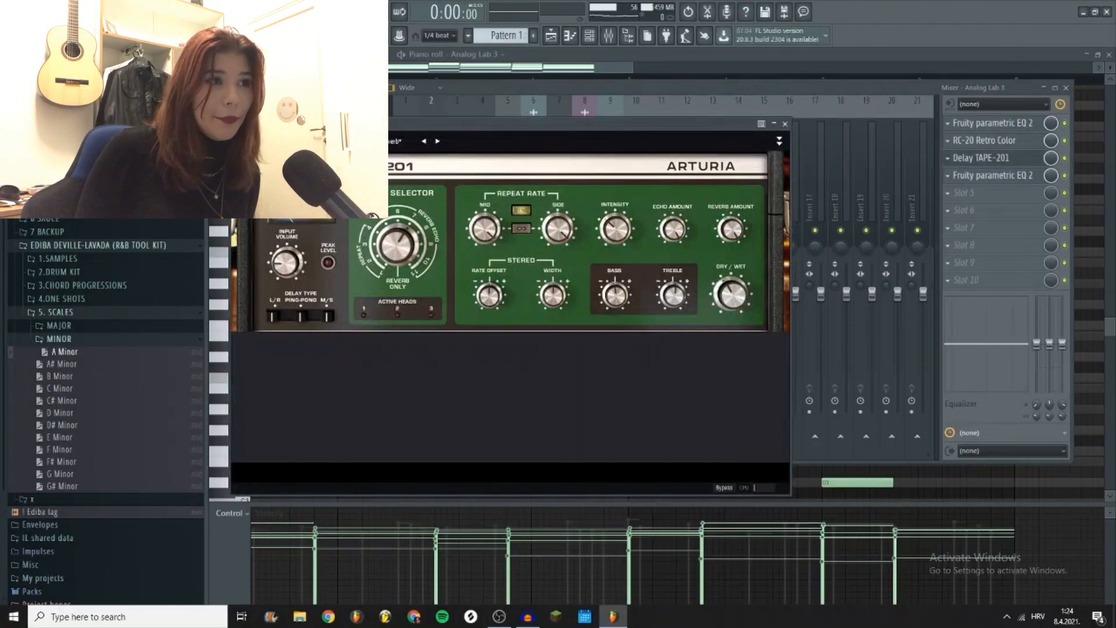
{"action": "left_click", "coordinate": [785, 123]}
{"action": "left_click", "coordinate": [1027, 179]}
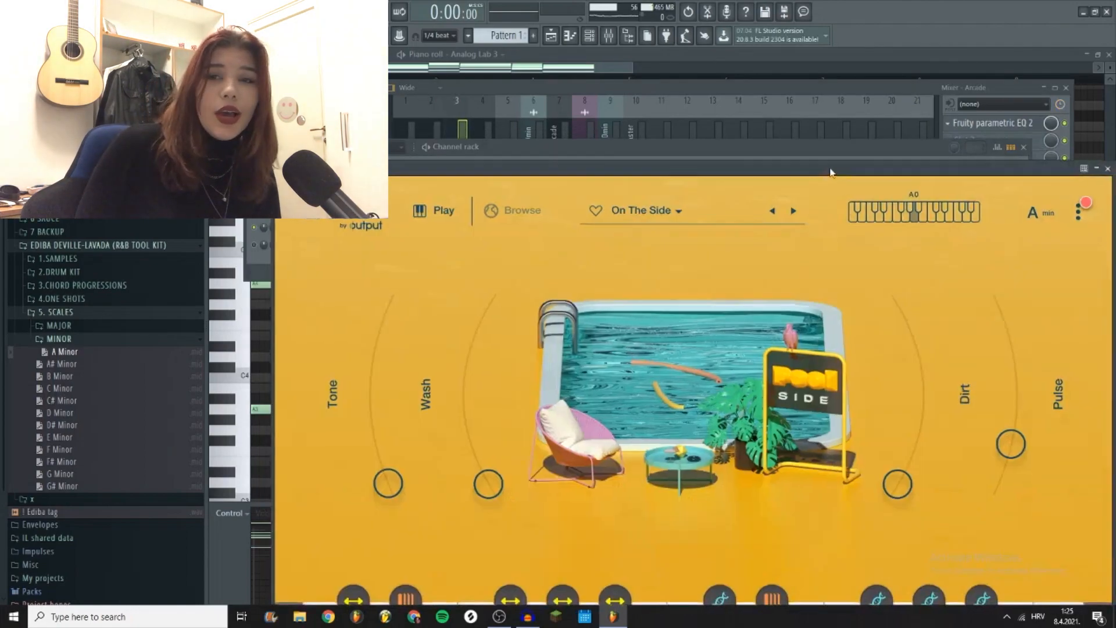
- View the Arcade instrument's On The Side preset and open its notes in the piano roll
{"action": "left_click_drag", "start_coordinate": [1006, 175], "coordinate": [954, 126]}
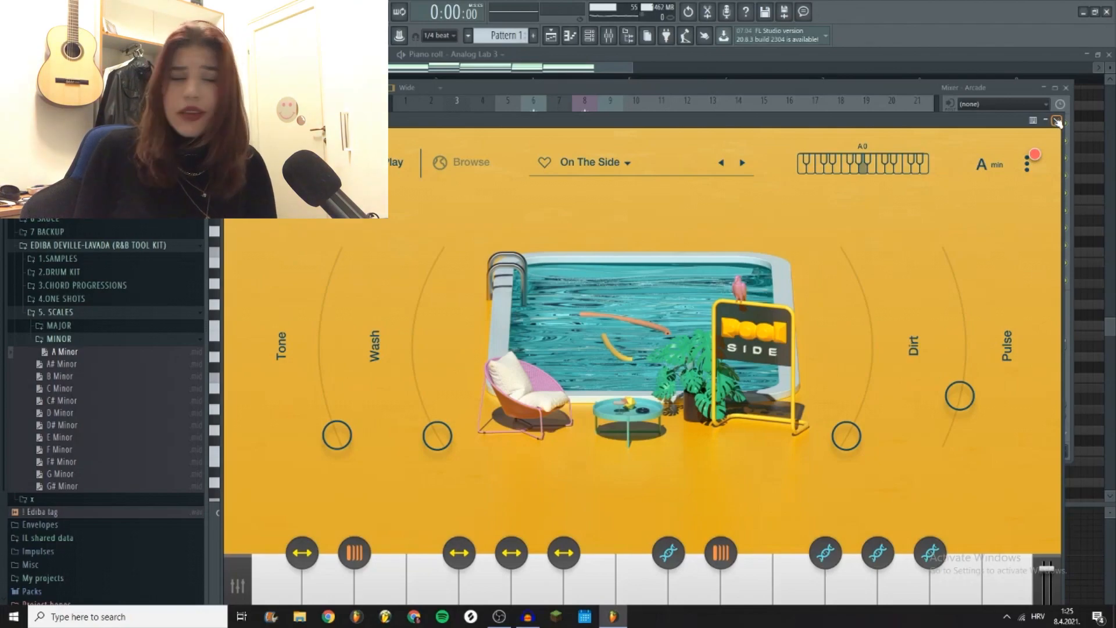
{"action": "left_click", "coordinate": [1057, 121]}
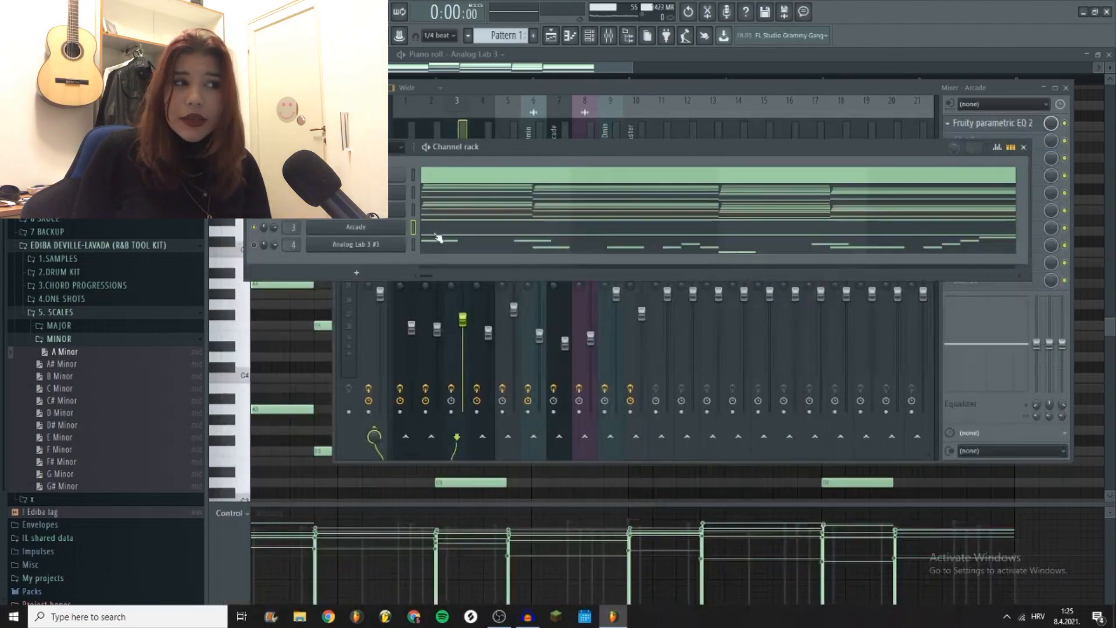
{"action": "left_click", "coordinate": [439, 231]}
- Redraw the first G#4 note from bar 1 to bar 5 in the Arcade piano roll and play the loop
{"action": "right_click", "coordinate": [410, 294]}
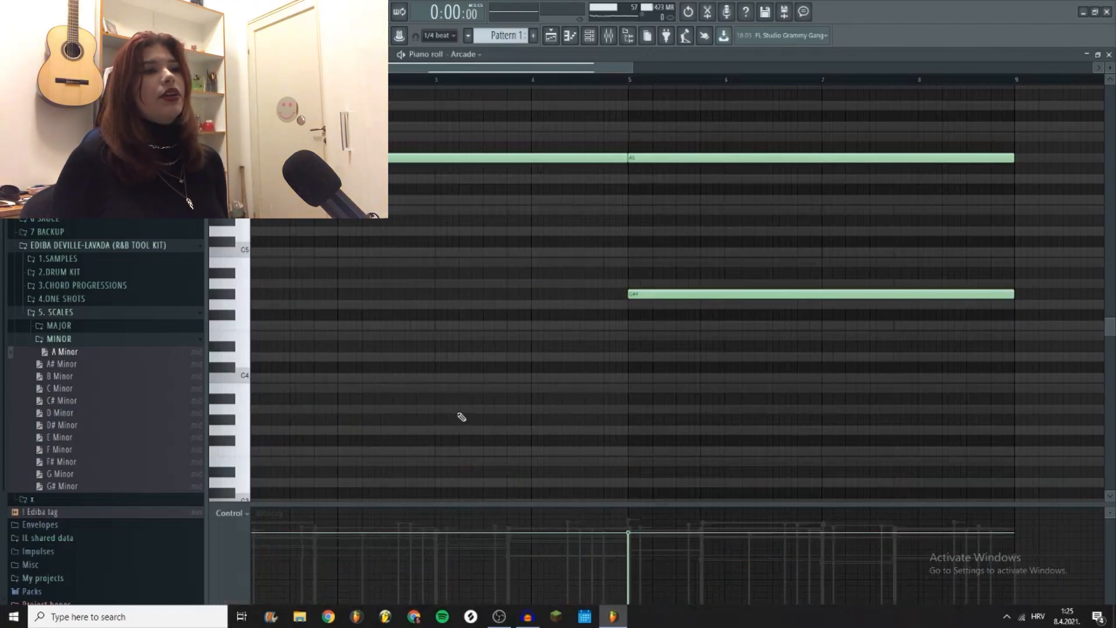
{"action": "scroll", "coordinate": [406, 348], "scroll_direction": "down", "scroll_amount": 3, "text": "ctrl"}
{"action": "key", "text": "space"}
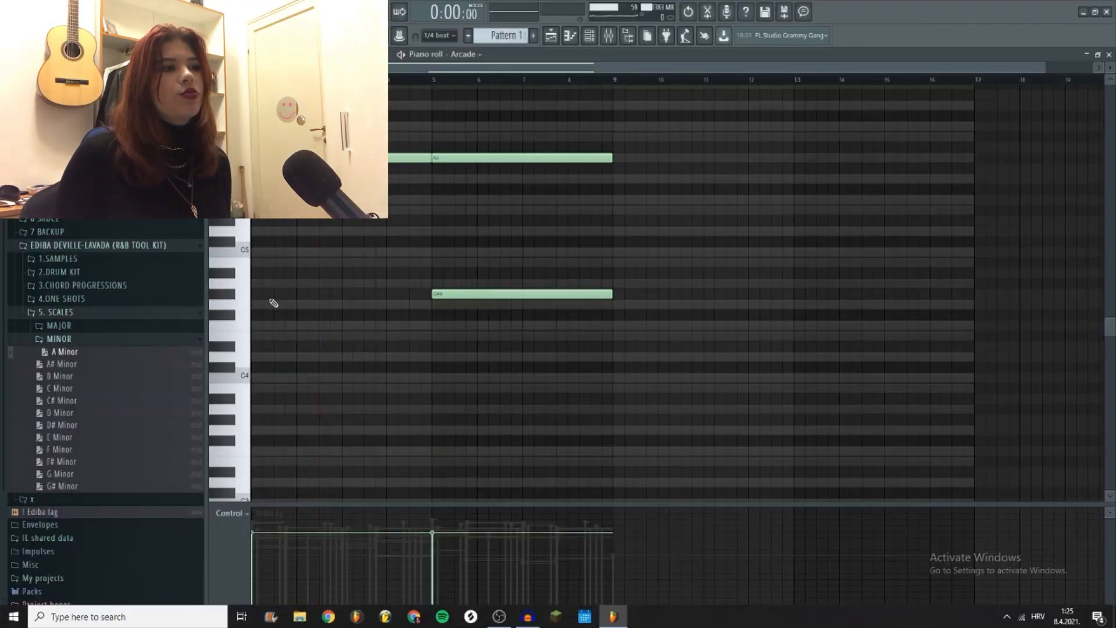
{"action": "left_click", "coordinate": [254, 293]}
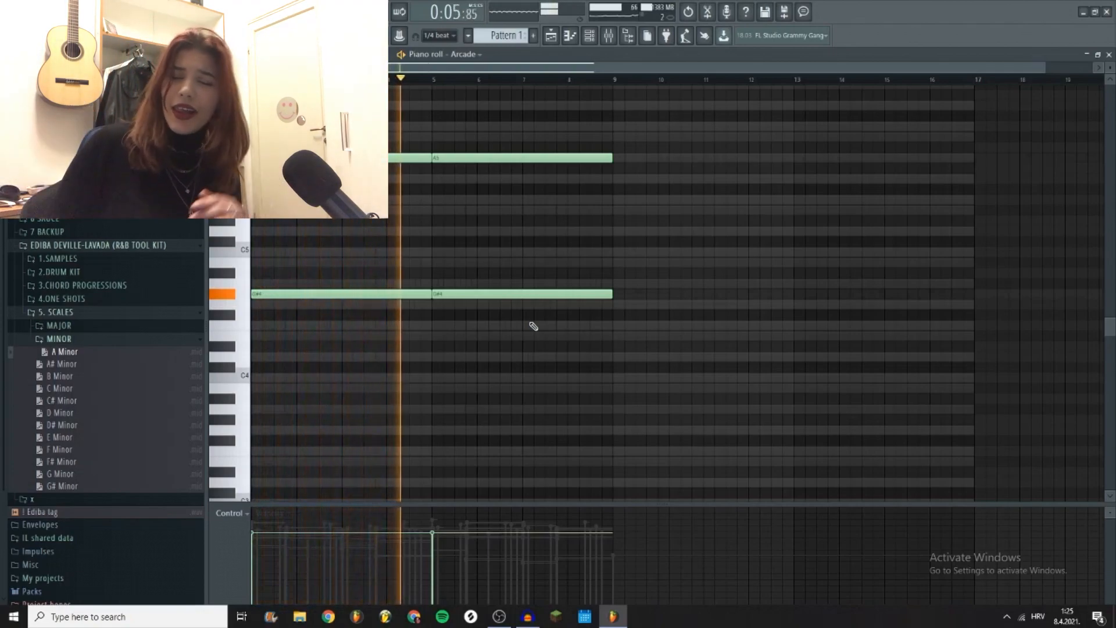
{"action": "key", "text": "space"}
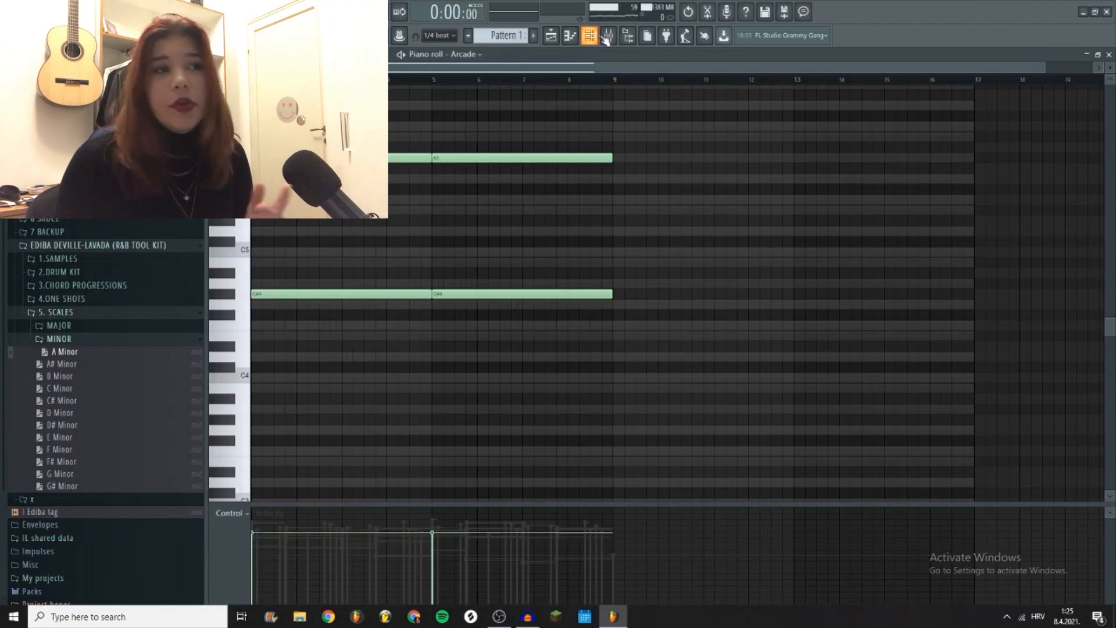
- Play the Arcade part in the mixer to compare it with Fruity parametric EQ 2 bypassed and enabled
{"action": "left_click", "coordinate": [609, 36]}
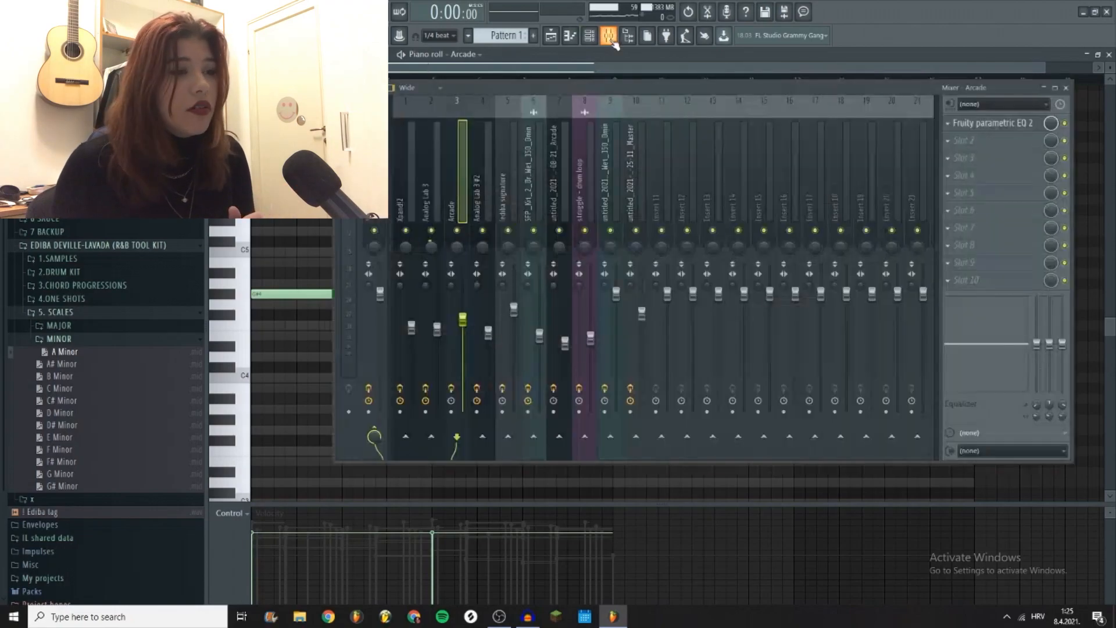
{"action": "left_click", "coordinate": [484, 198]}
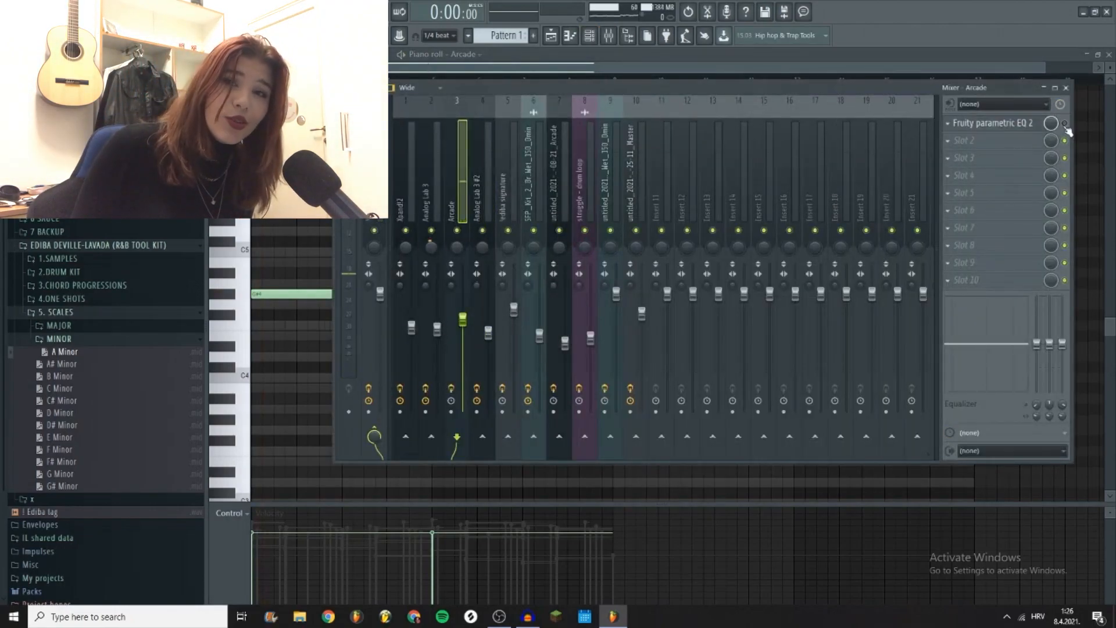
{"action": "key", "text": "space"}
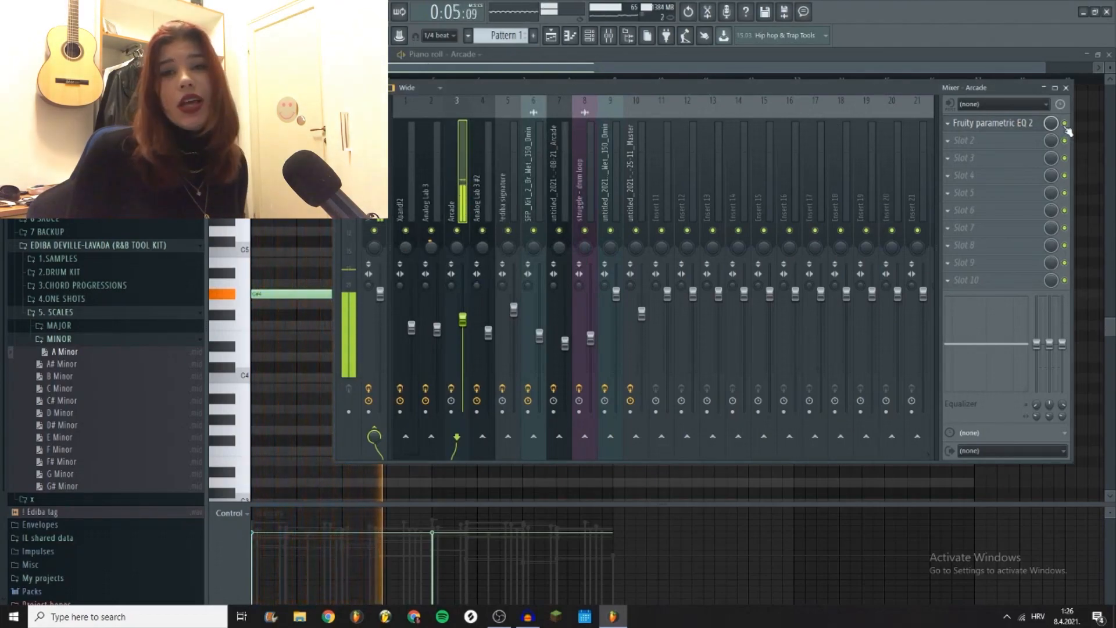
{"action": "key", "text": "space"}
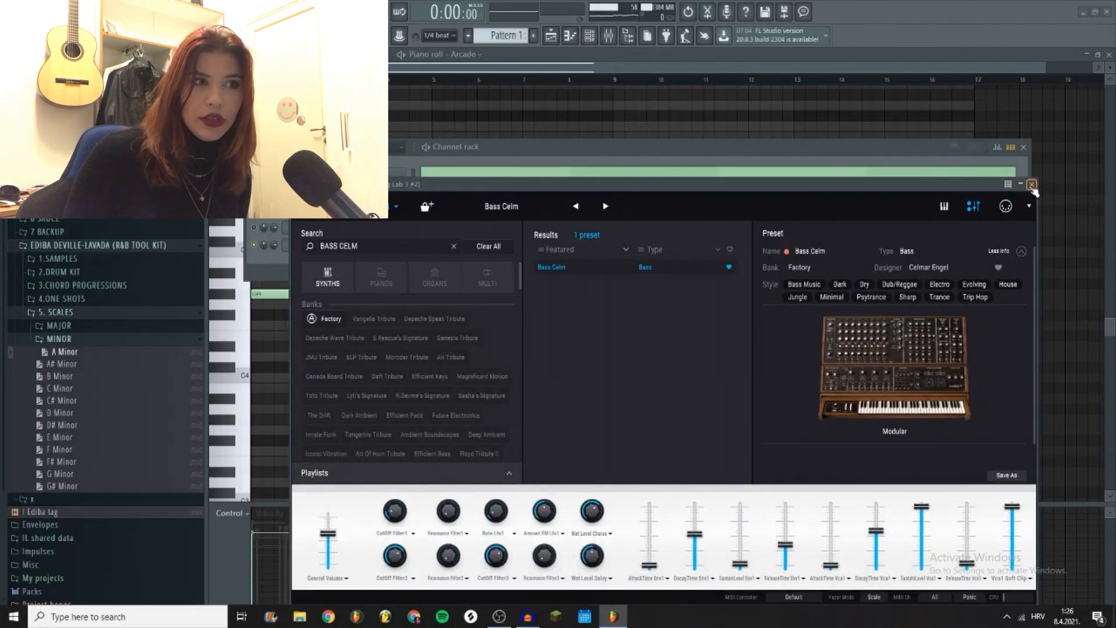
- Open the Bass Celm notes of Analog Lab 3 #3 in the piano roll and play the bassline
{"action": "left_click", "coordinate": [1032, 185]}
{"action": "left_click", "coordinate": [487, 259]}
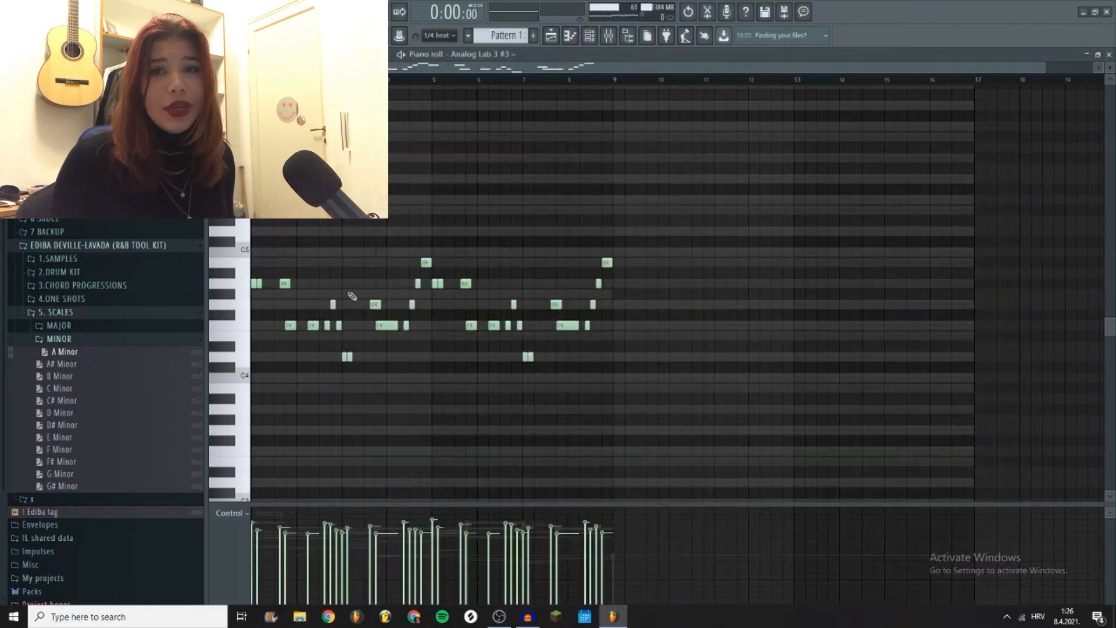
{"action": "scroll", "coordinate": [339, 352], "scroll_direction": "up", "scroll_amount": 2}
{"action": "scroll", "coordinate": [326, 365], "scroll_direction": "down", "scroll_amount": 2}
{"action": "scroll", "coordinate": [252, 368], "scroll_direction": "up", "scroll_amount": 4}
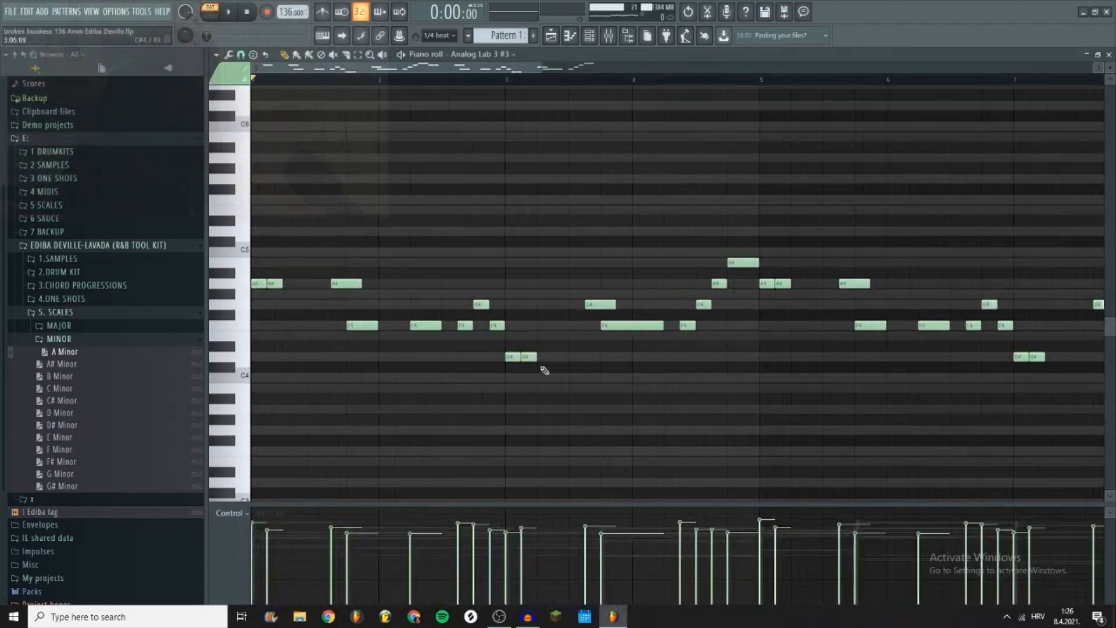
{"action": "key", "text": "space"}
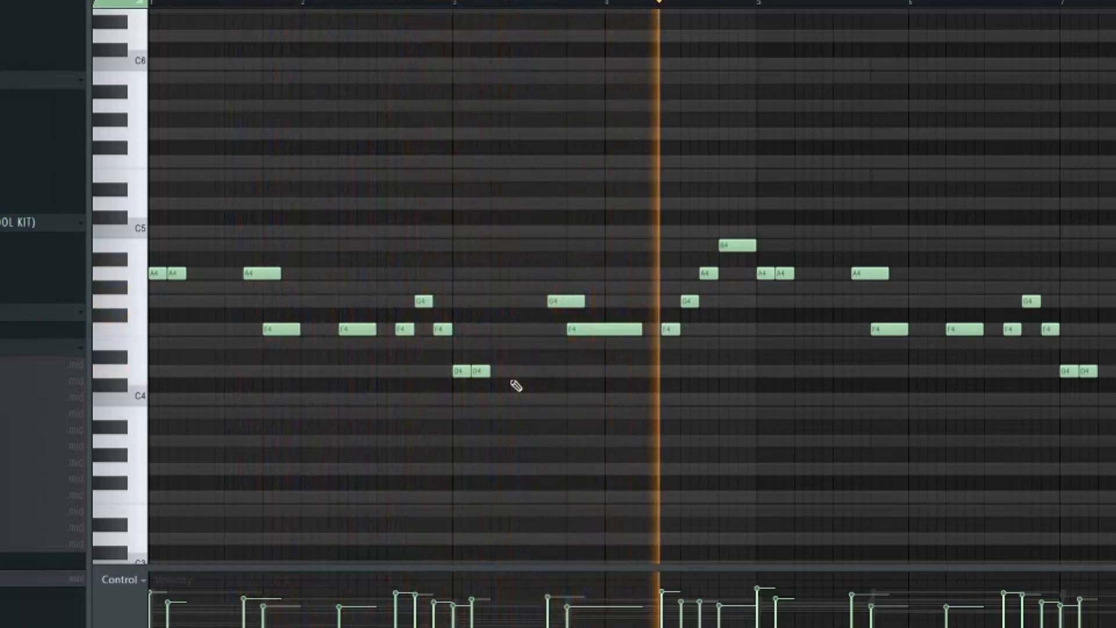
{"action": "key", "text": "space"}
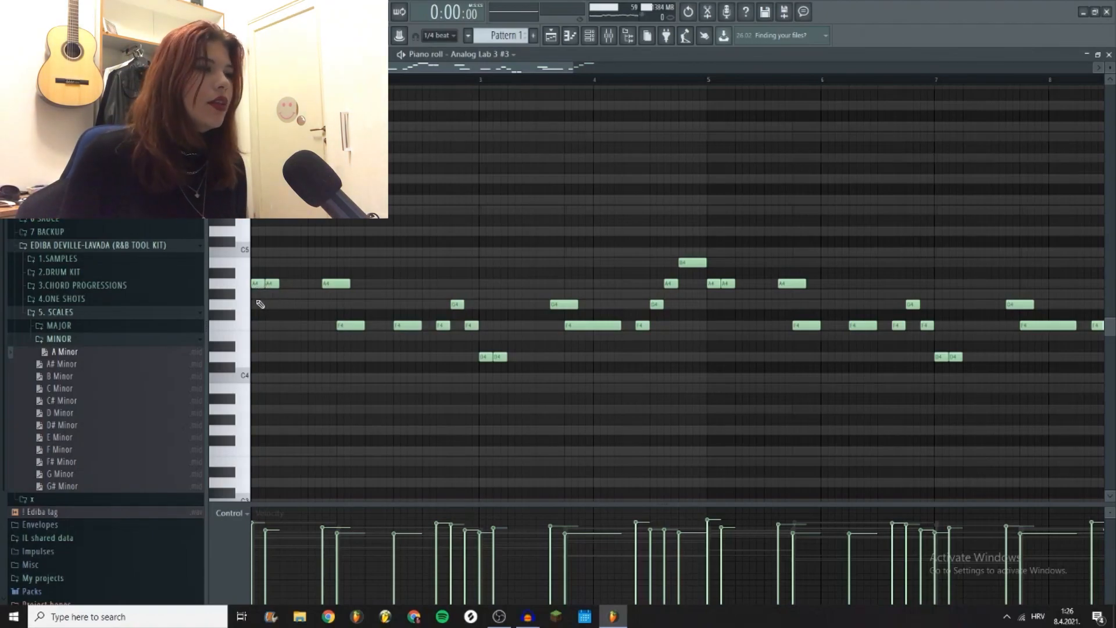
- Play the bassline again and examine the Fruity parametric EQ 2 and Decapitator settings on its mixer track
{"action": "key", "text": "space"}
{"action": "key", "text": "space"}
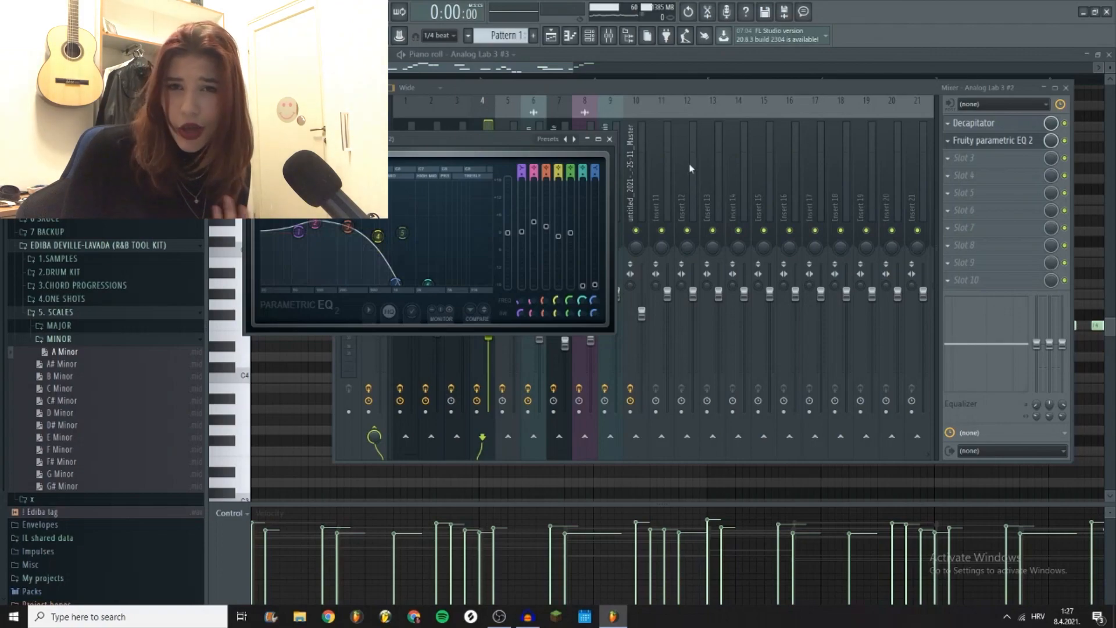
{"action": "left_click", "coordinate": [609, 139]}
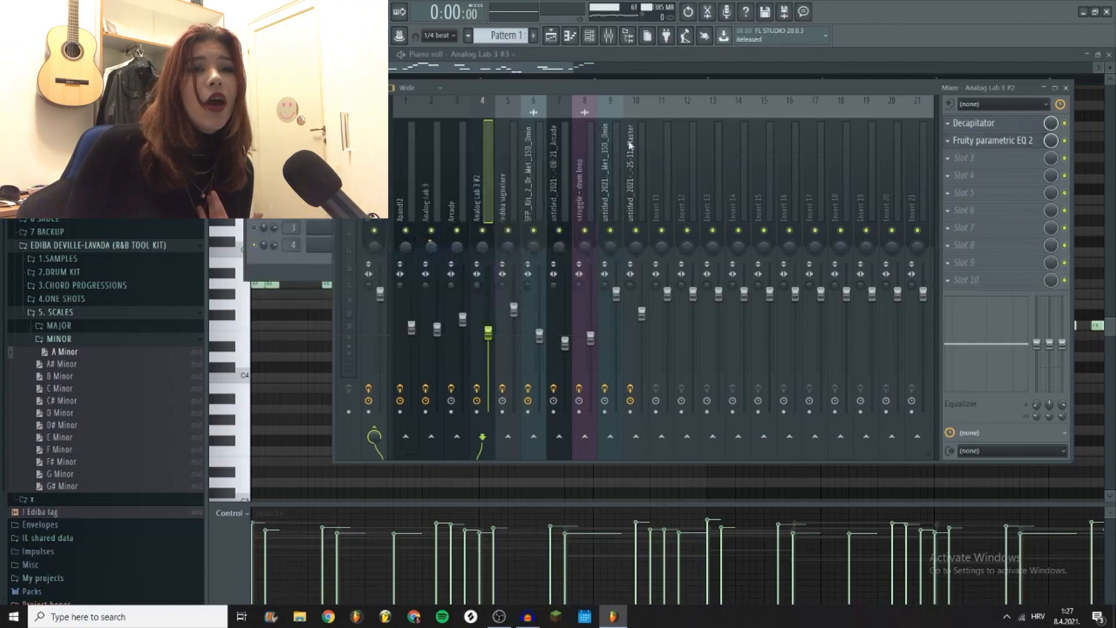
{"action": "left_click", "coordinate": [1028, 124]}
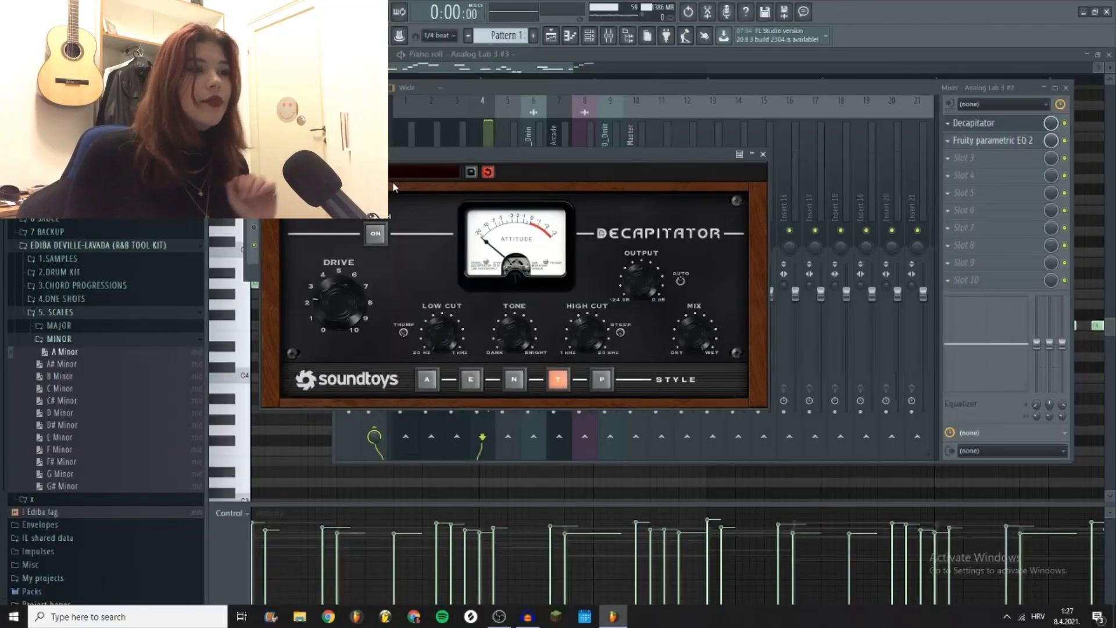
{"action": "left_click", "coordinate": [763, 154]}
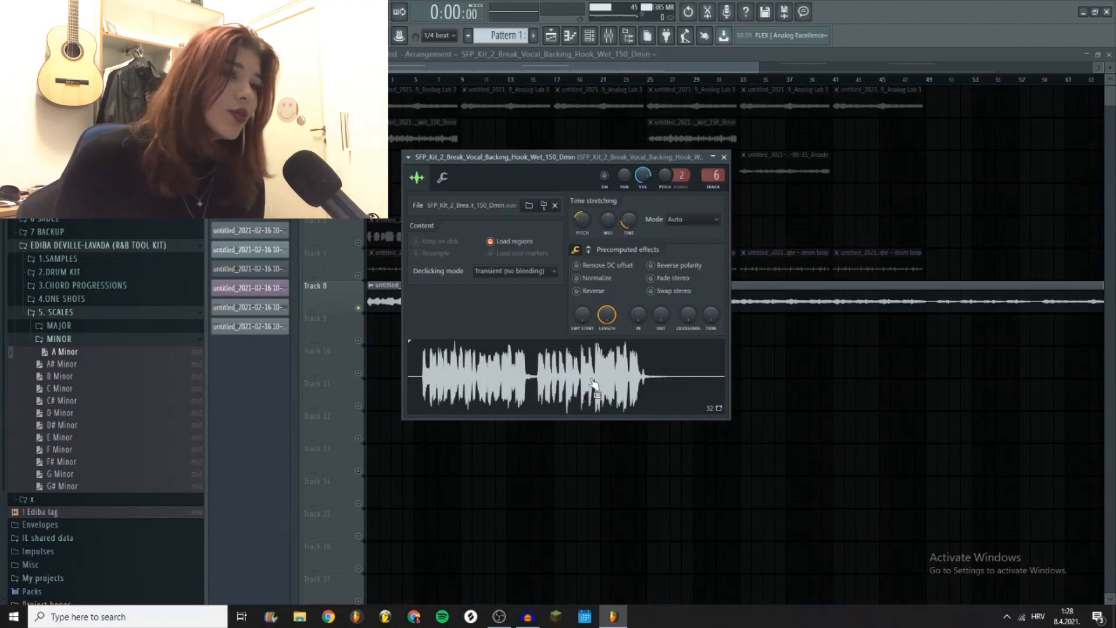
- Preview the backing hook vocal sample and enable the first Fruity parametric EQ 2 on its mixer track
{"action": "left_click", "coordinate": [511, 371]}
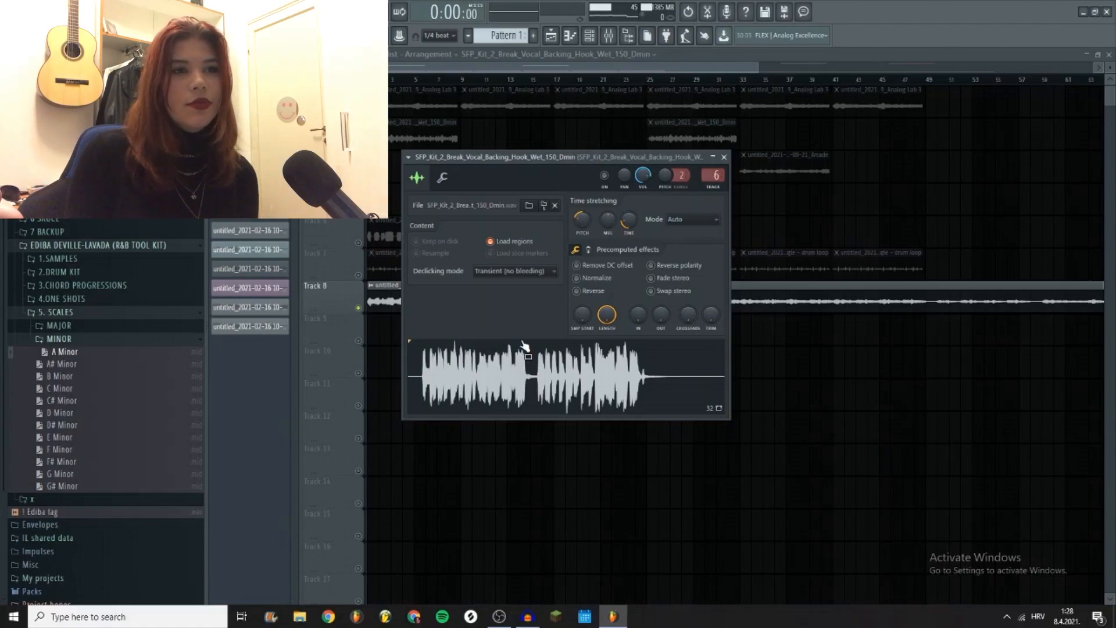
{"action": "key", "text": "F9"}
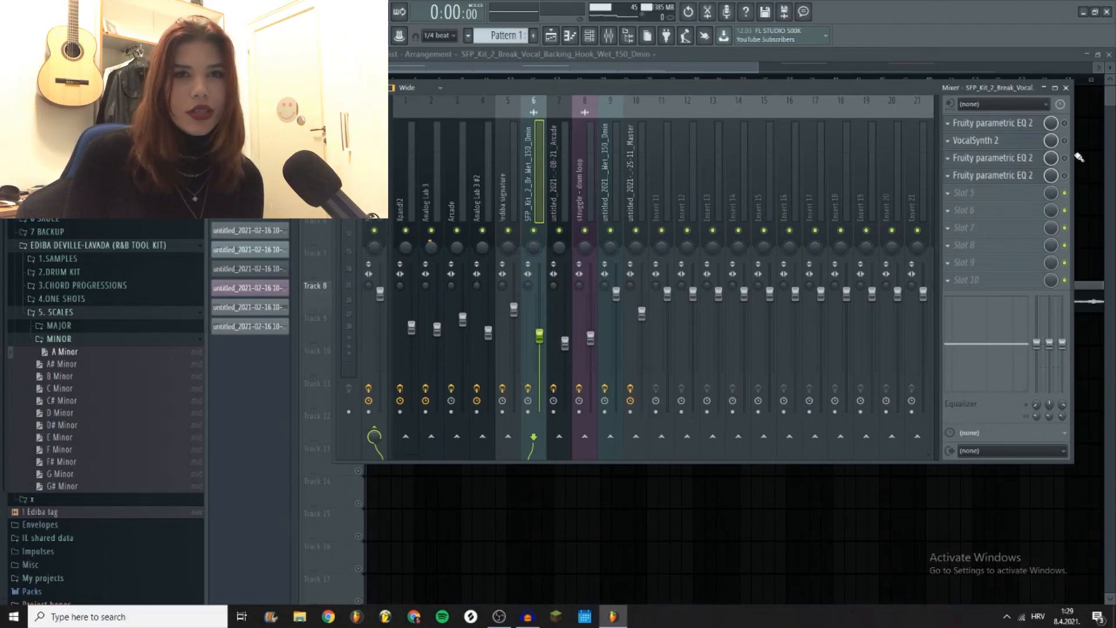
{"action": "left_click", "coordinate": [1067, 124]}
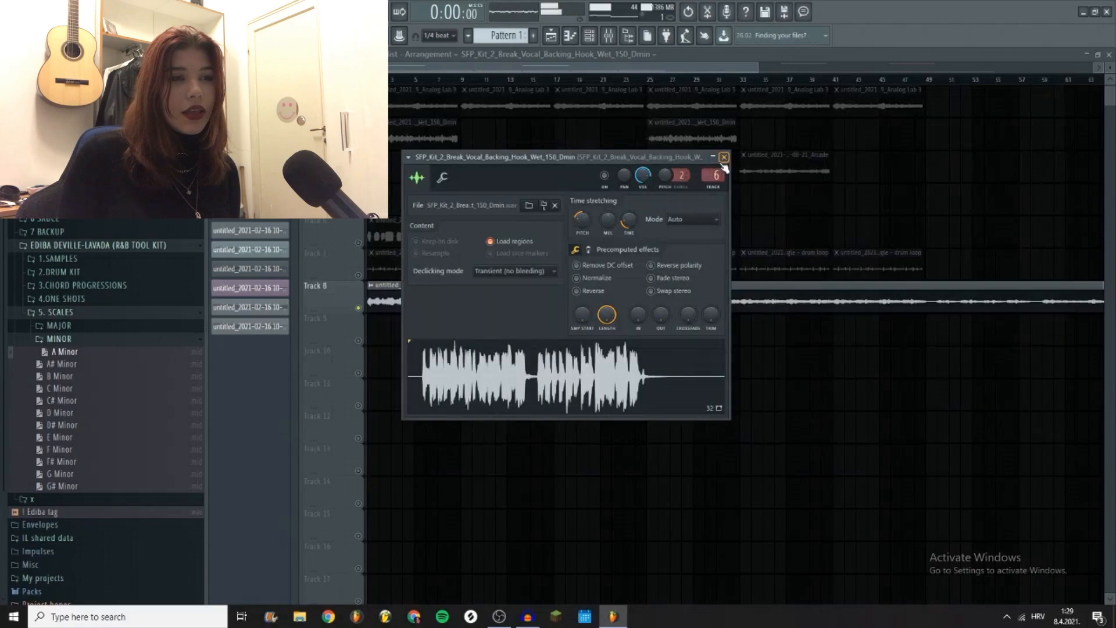
- Close the vocal sample's settings and open the fourth-slot Fruity parametric EQ 2 on its mixer track
{"action": "left_click", "coordinate": [724, 157]}
{"action": "key", "text": "F9"}
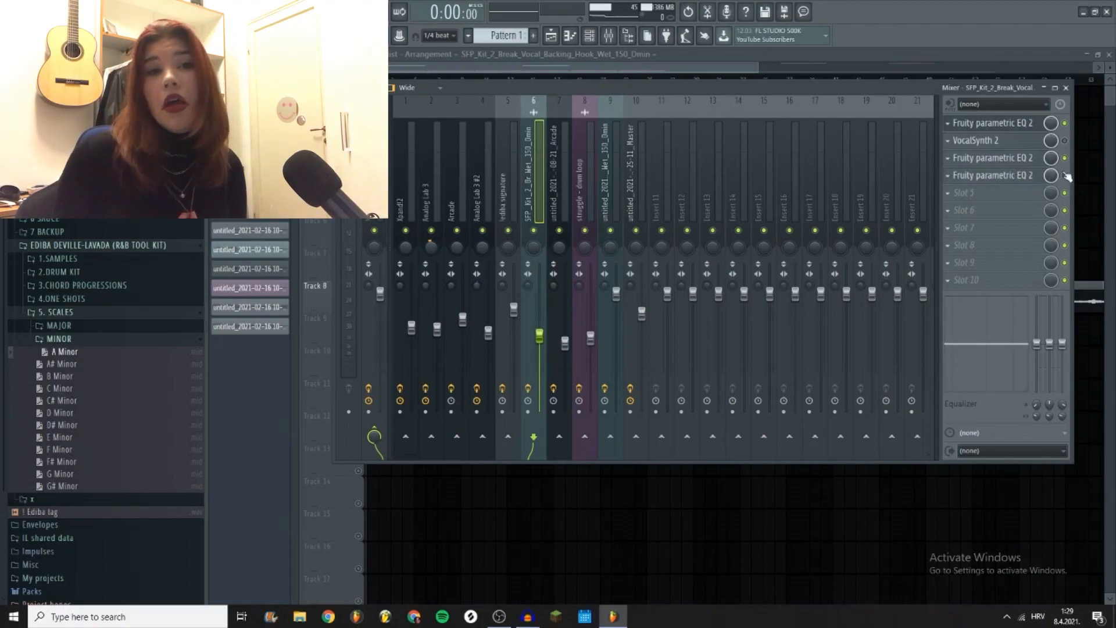
{"action": "left_click", "coordinate": [1010, 174]}
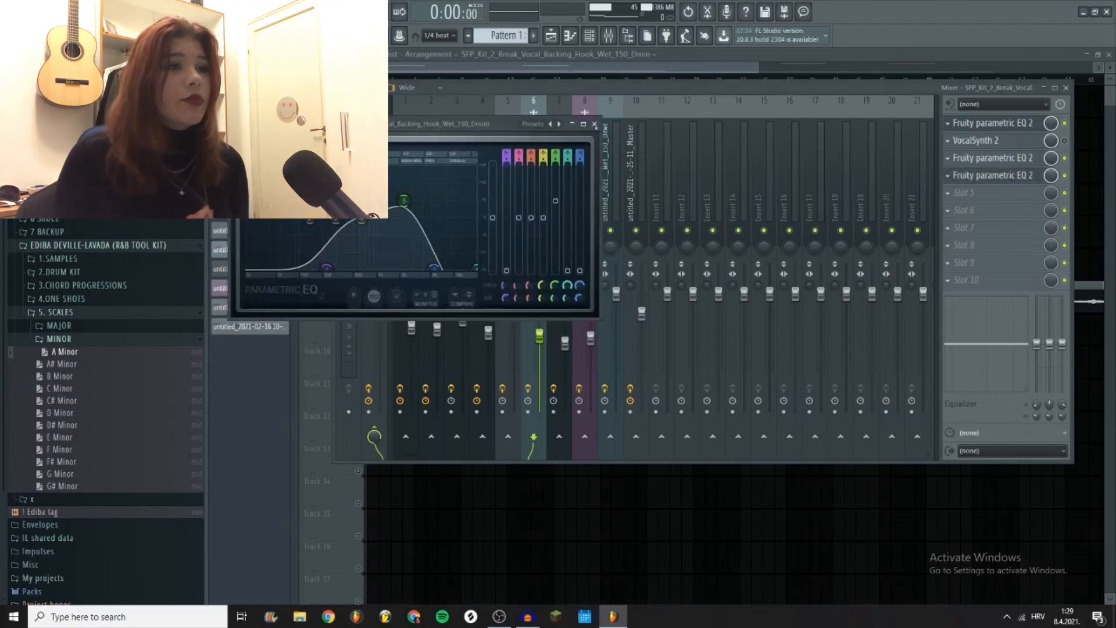
- Close the equalizer and examine the VocalSynth 2 settings on the backing hook vocal's mixer track
{"action": "left_click", "coordinate": [594, 124]}
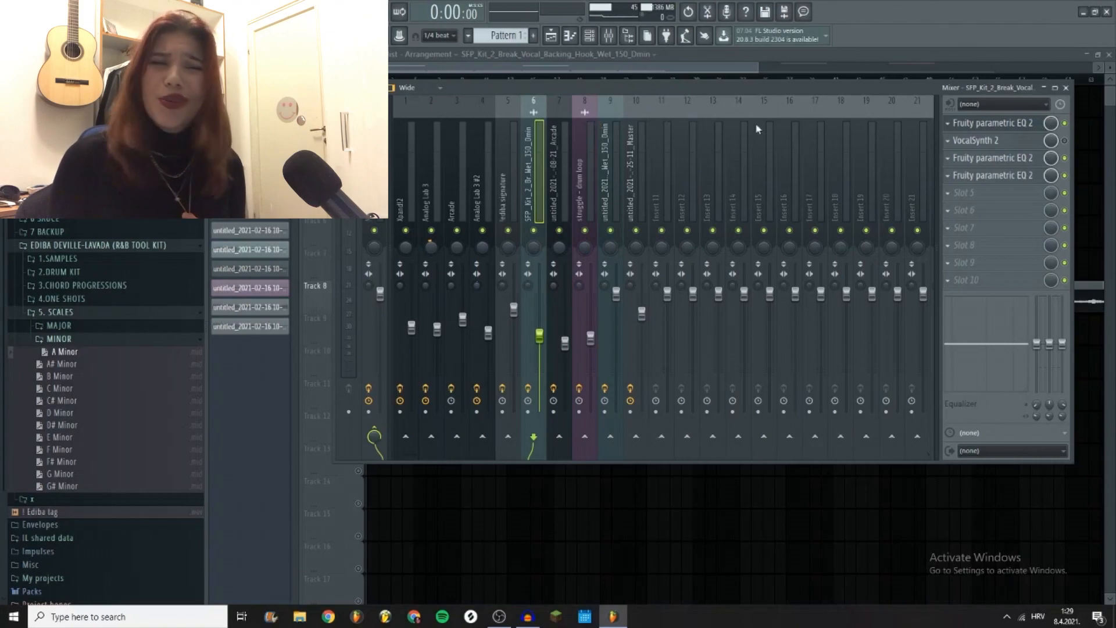
{"action": "left_click", "coordinate": [996, 141]}
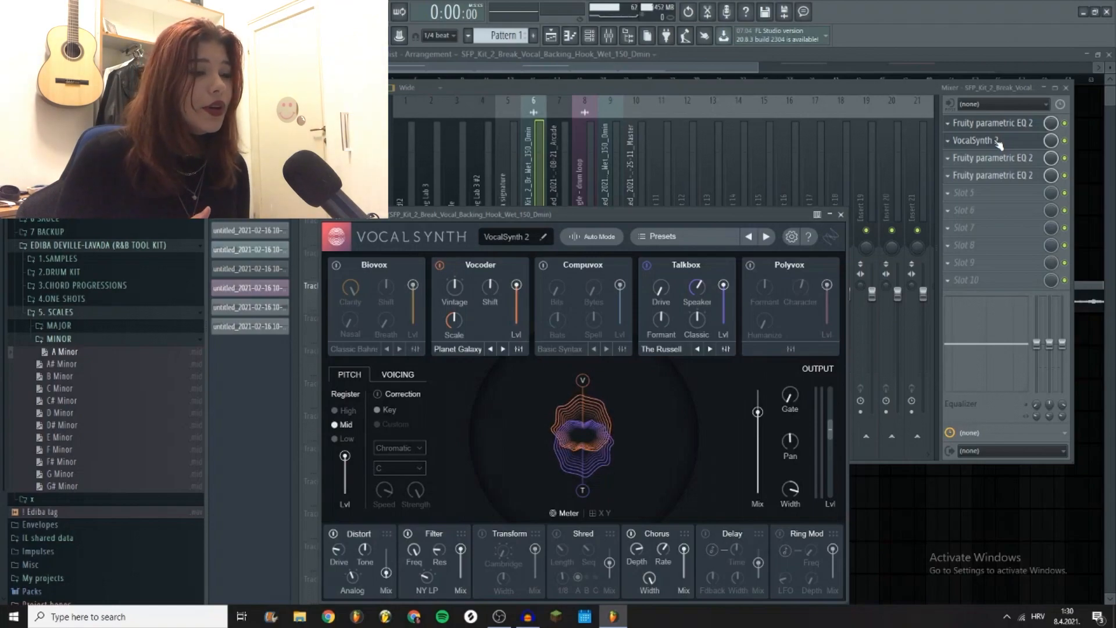
{"action": "left_click", "coordinate": [841, 215]}
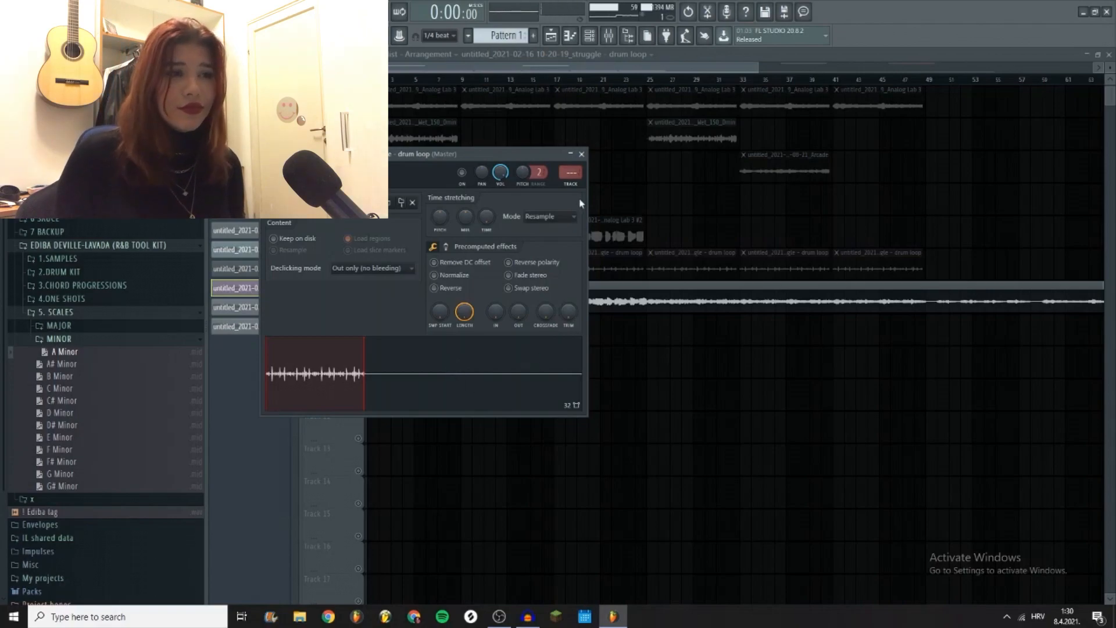
- Close the drum loop's sample settings and examine those of the Master audio clip on Track 8
{"action": "left_click", "coordinate": [582, 154]}
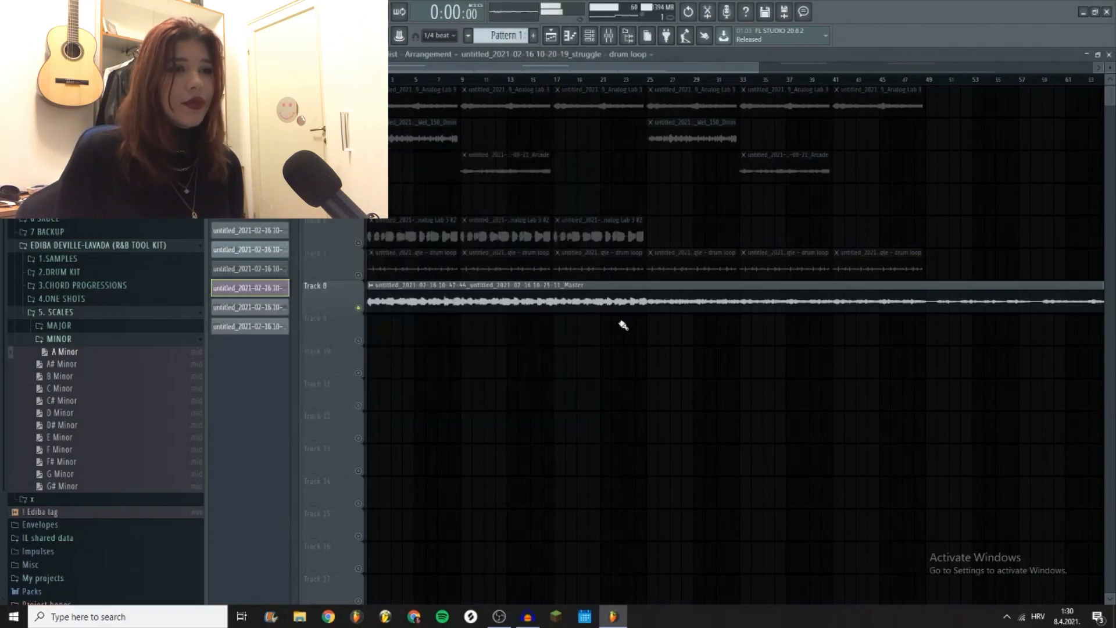
{"action": "double_click", "coordinate": [524, 308]}
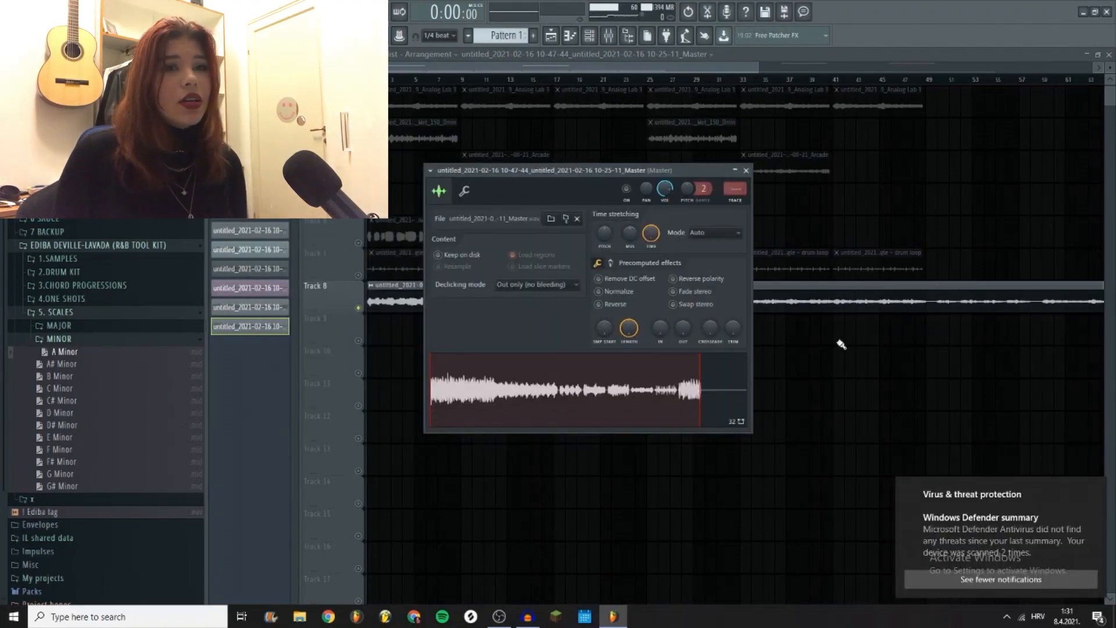
{"action": "left_click", "coordinate": [746, 171]}
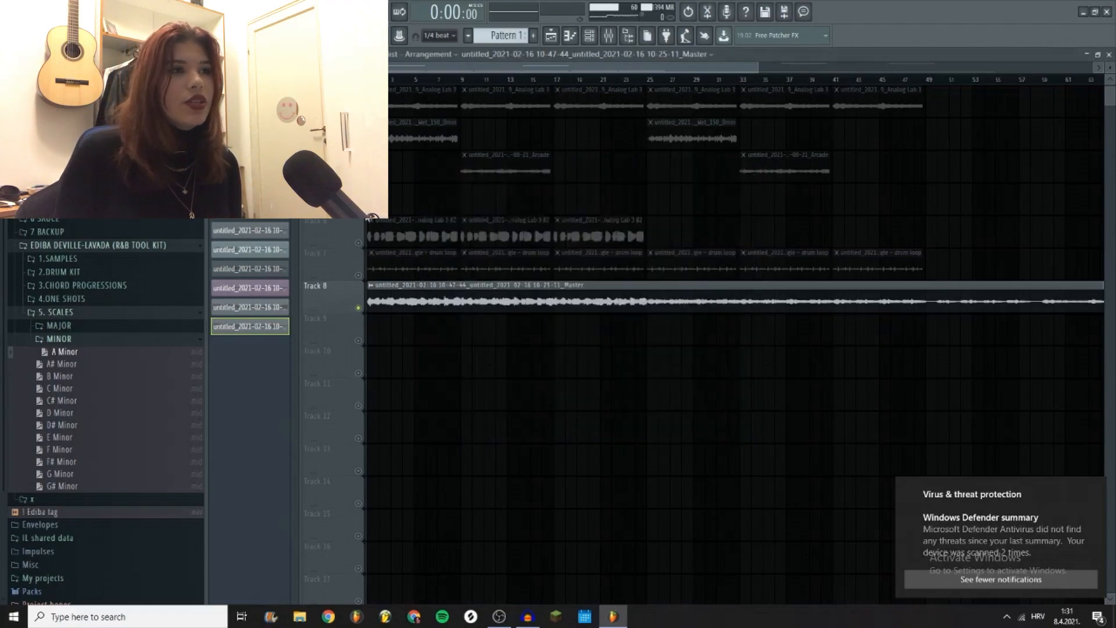